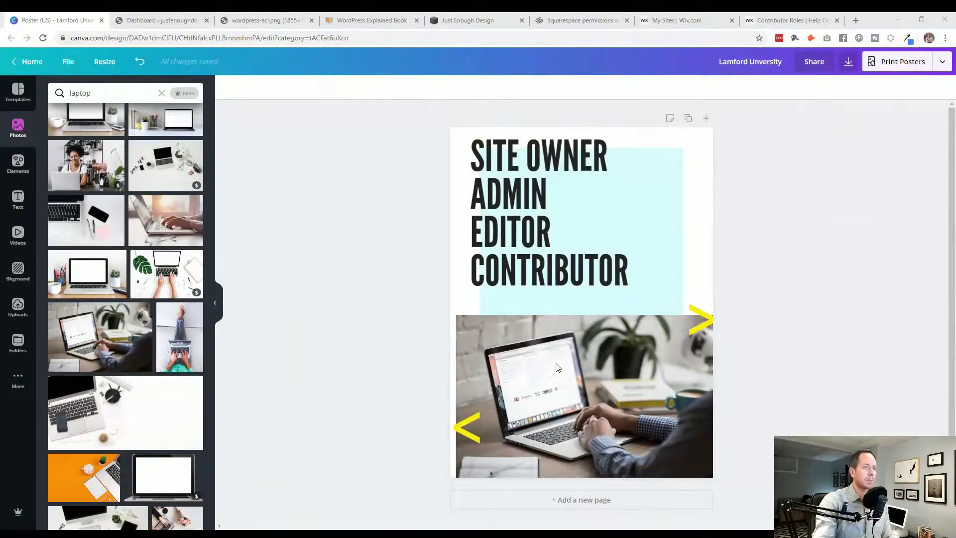
Step: In the WordPress dashboard, go to Users and open the Add New User form
left_click(46, 19)
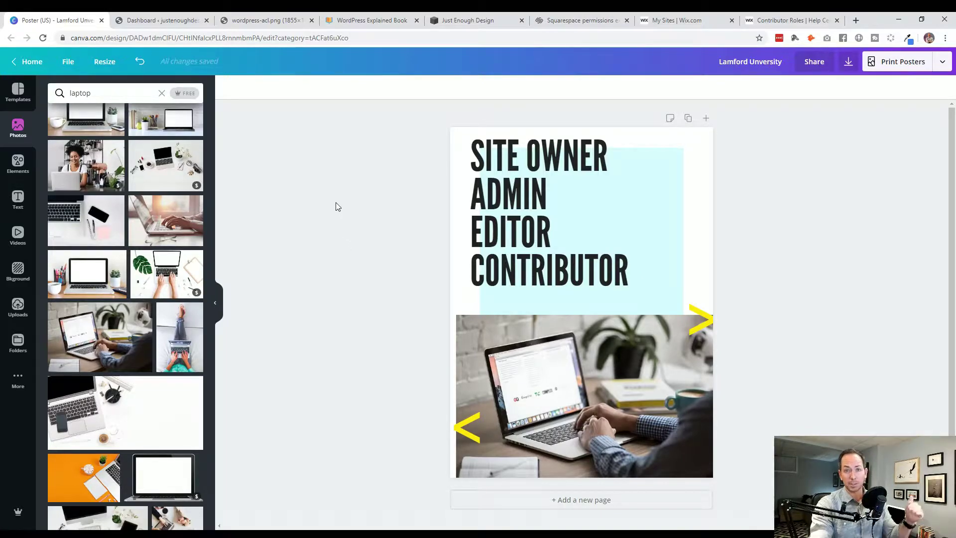
left_click(167, 22)
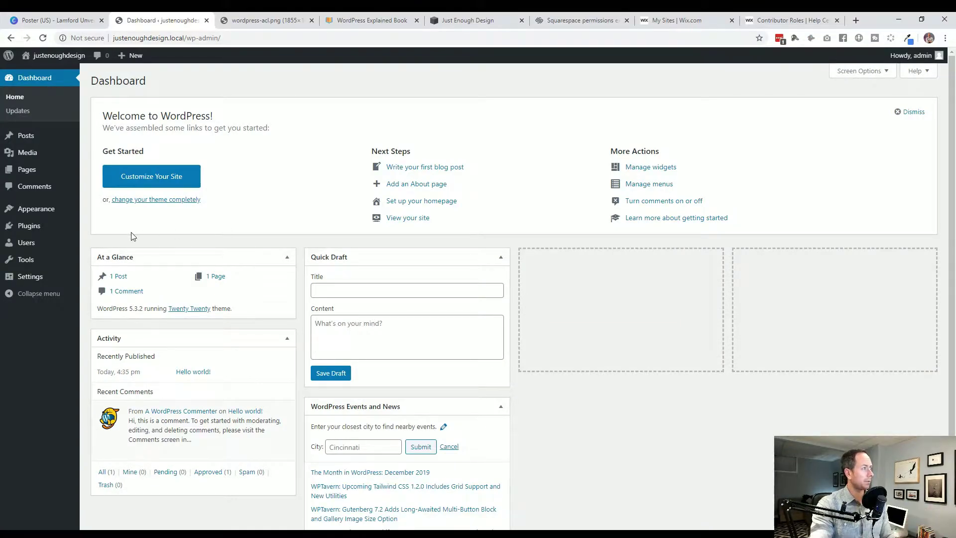
left_click(39, 248)
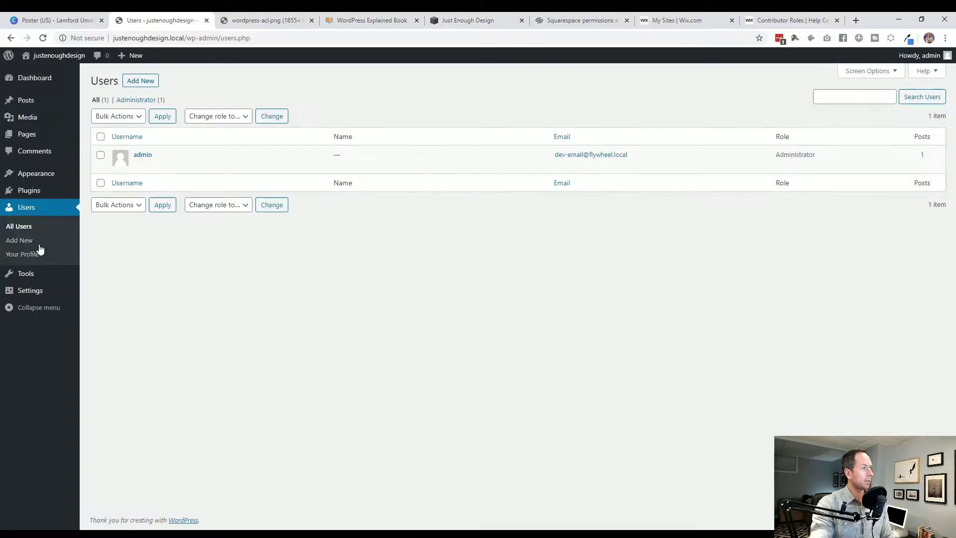
left_click(140, 81)
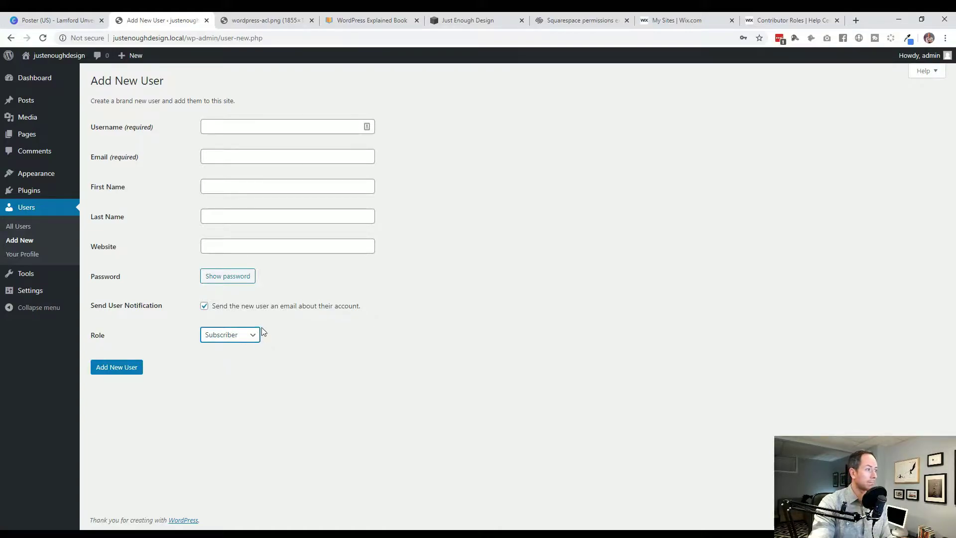
Step: Set the new user's role to Contributor in the Role dropdown
left_click(248, 347)
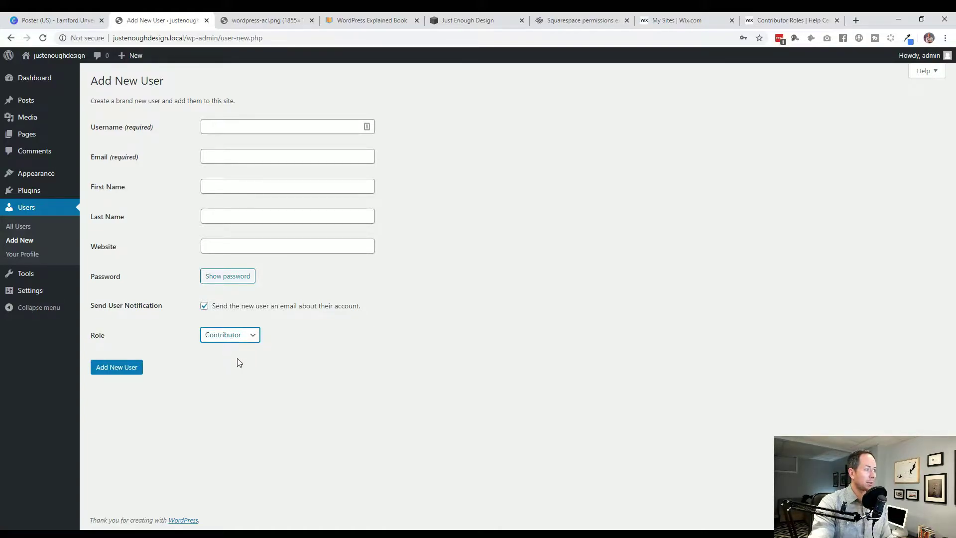
left_click(267, 353)
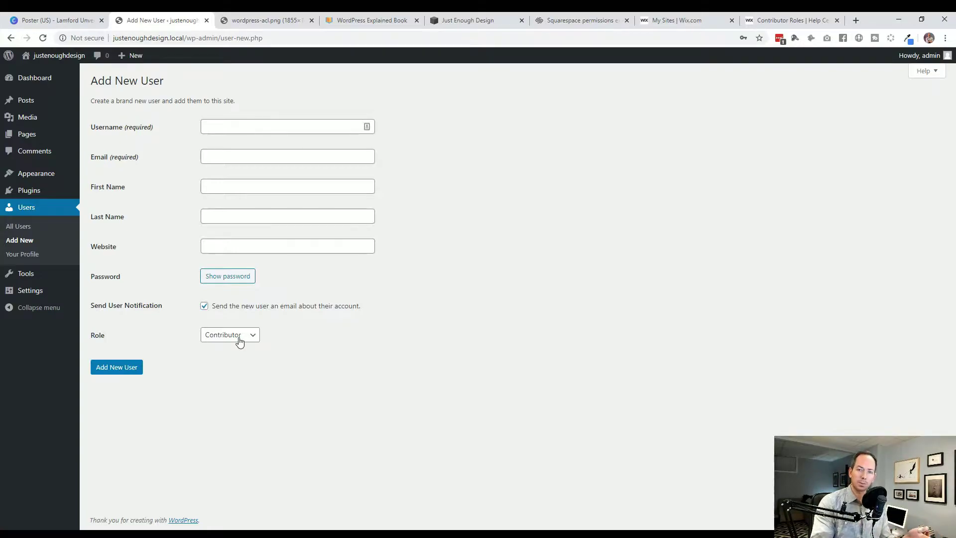
Step: Switch the new user's role to Author, then select Editor
left_click(239, 341)
key("Down")
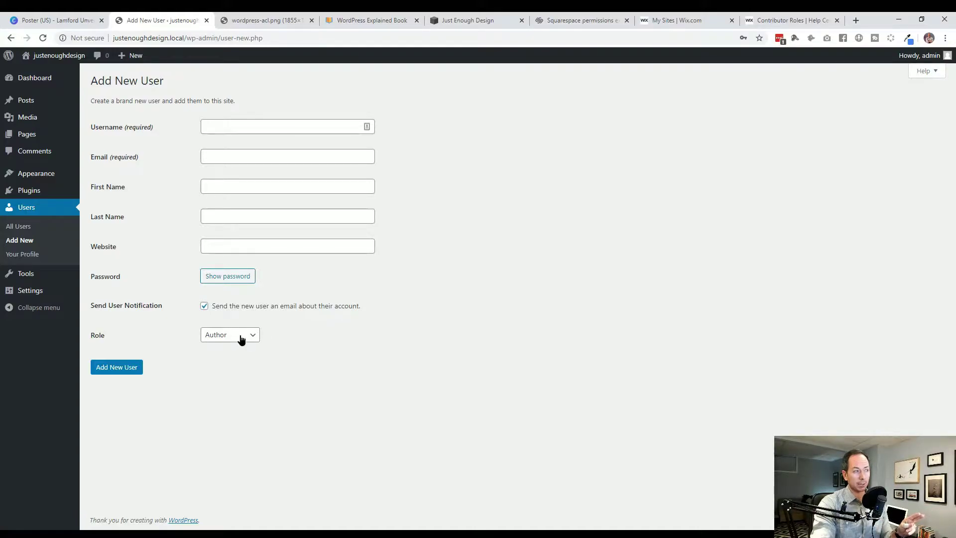
left_click(249, 335)
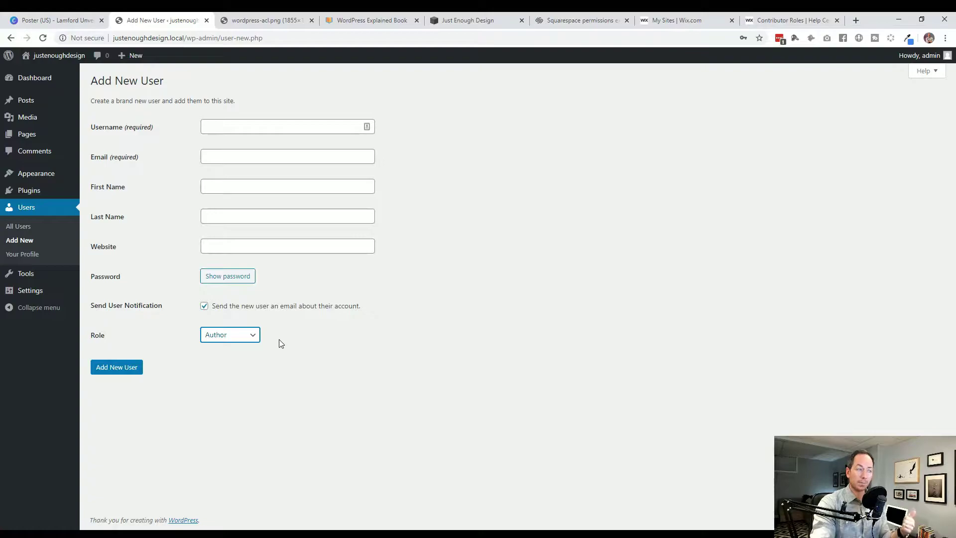
left_click(281, 344)
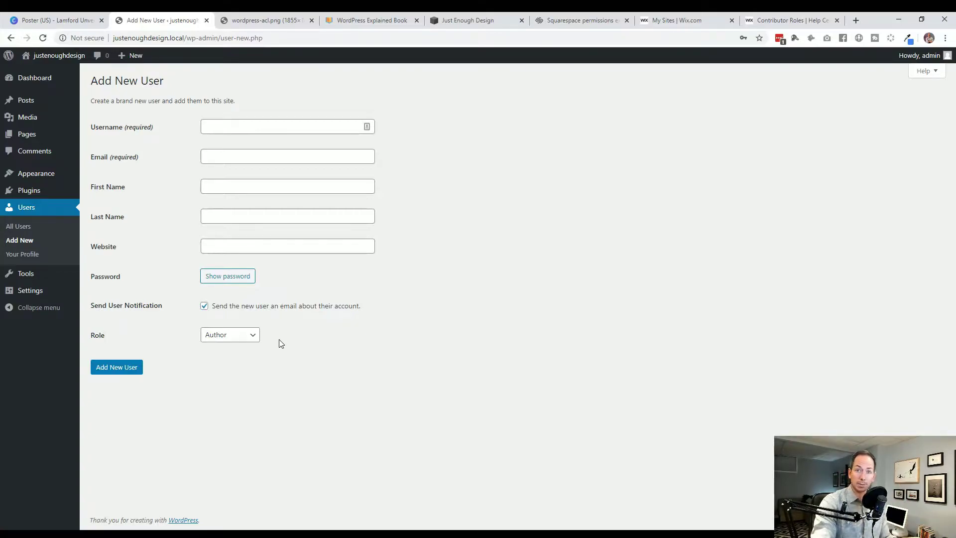
left_click(237, 338)
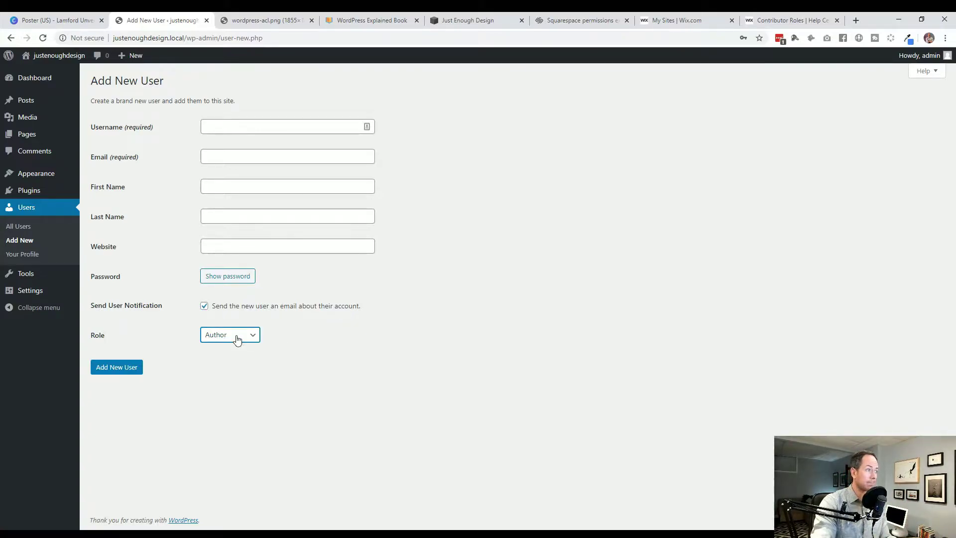
left_click(238, 378)
left_click(299, 367)
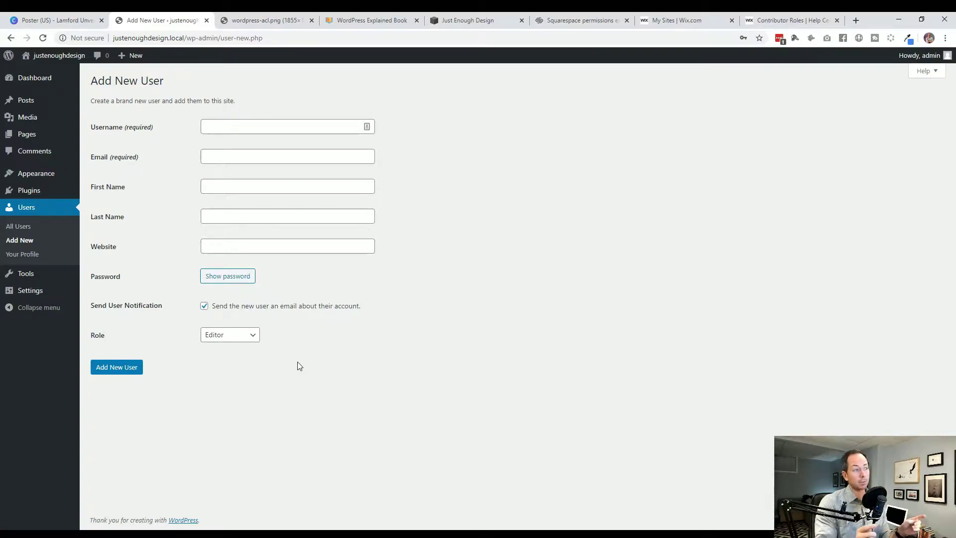
Step: Select Administrator as the new user's role and click on blank space
left_click(249, 337)
left_click(309, 357)
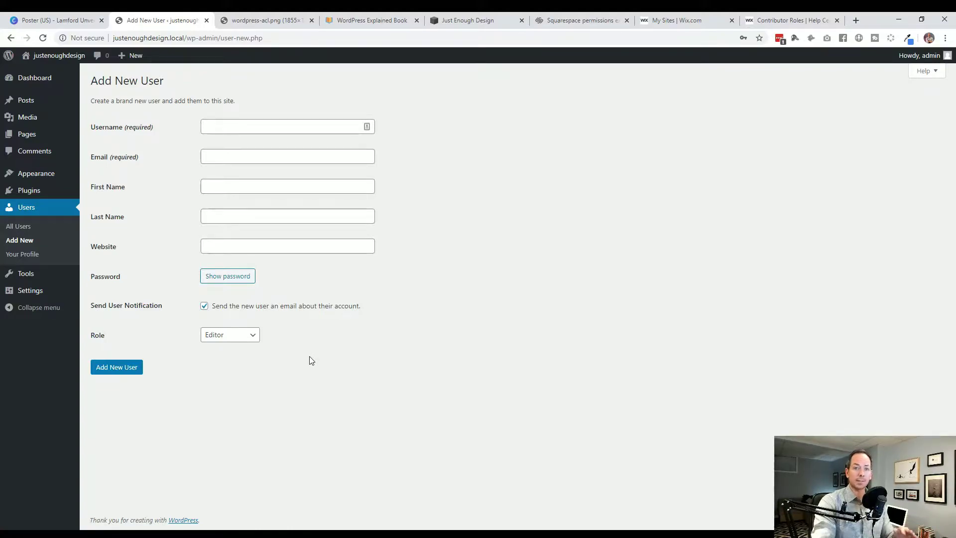
left_click(252, 339)
left_click(242, 387)
left_click(298, 381)
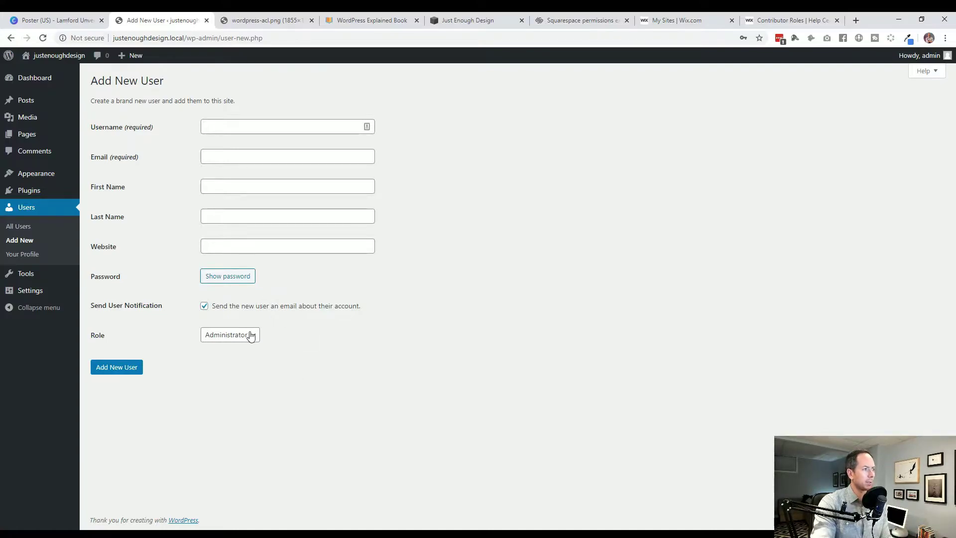
left_click(252, 336)
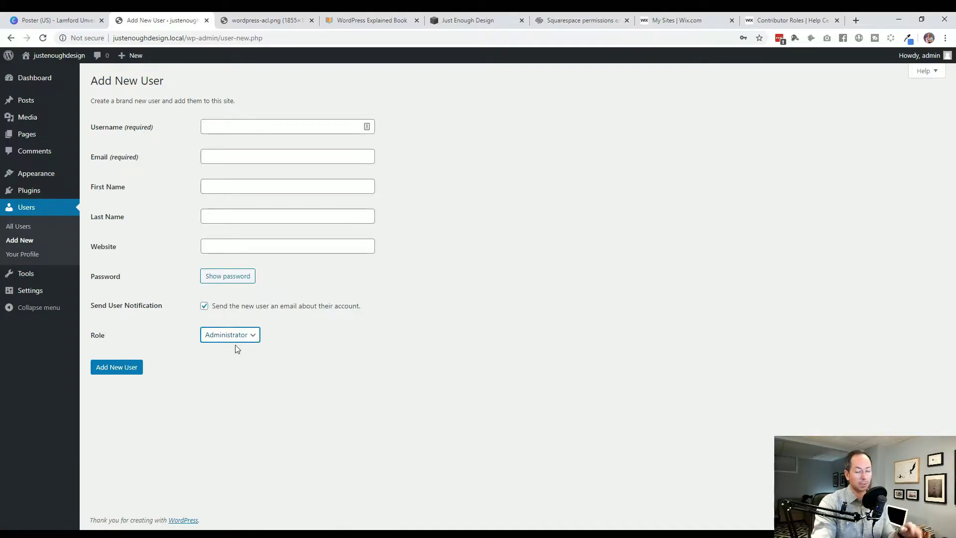
left_click(304, 366)
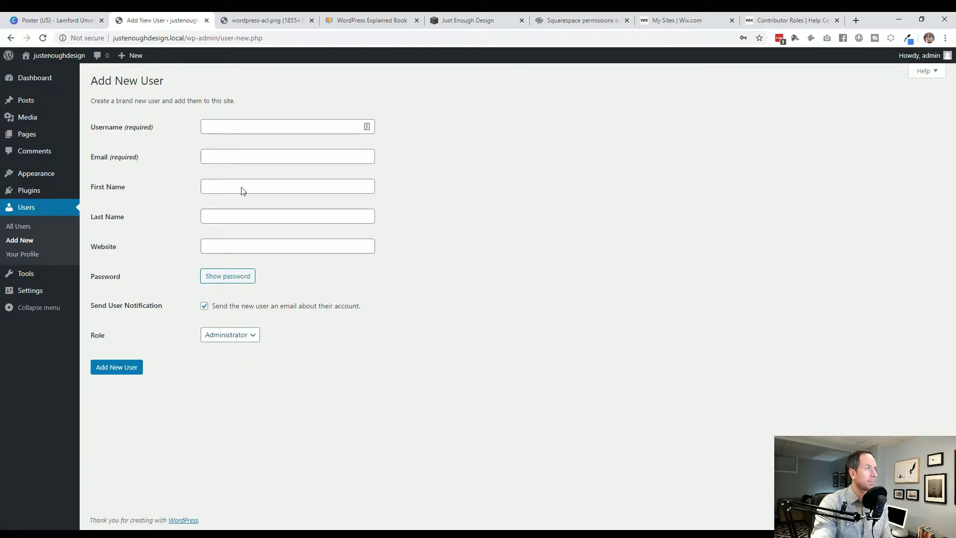
Step: Review the wordpress-acl.png role chart and the WordPress Explained book, then show Just Enough Design's Permissions
left_click(265, 20)
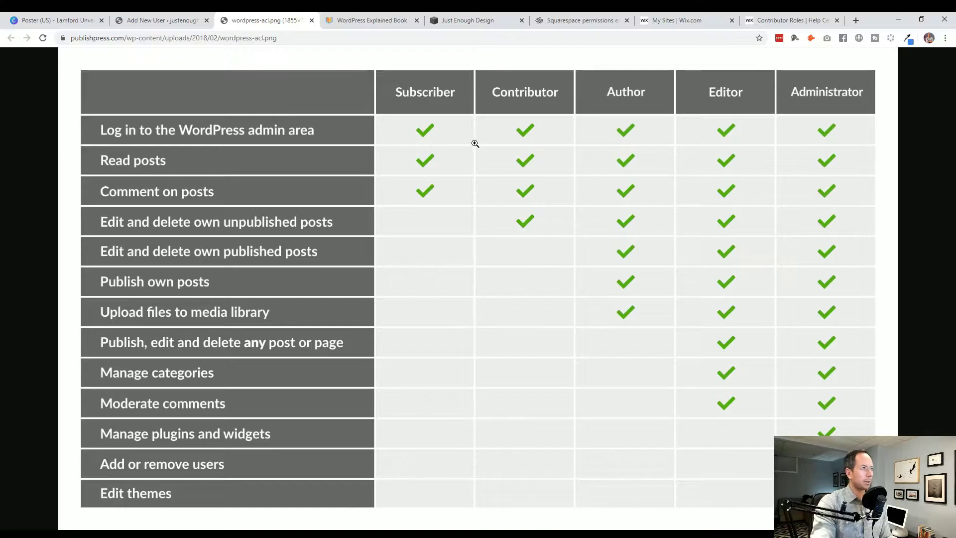
left_click(388, 22)
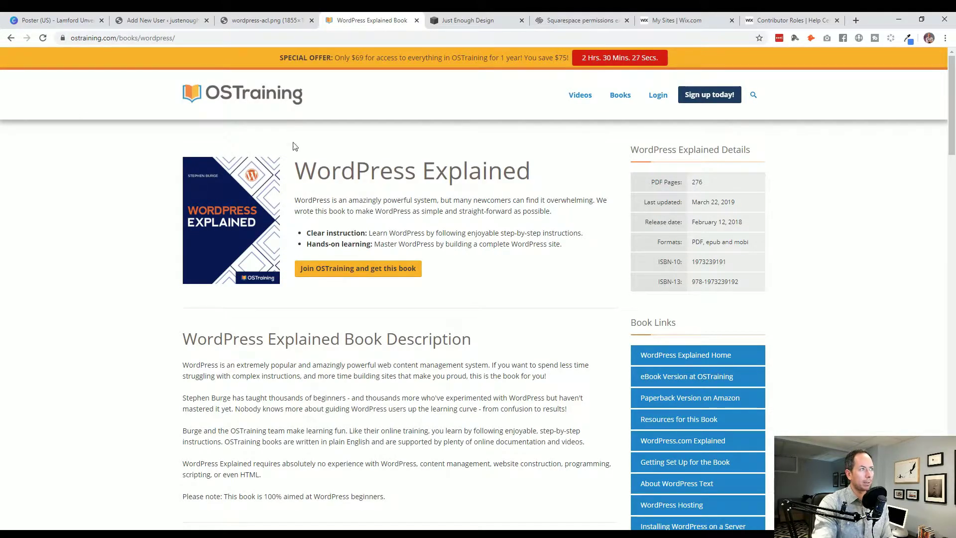
left_click(264, 22)
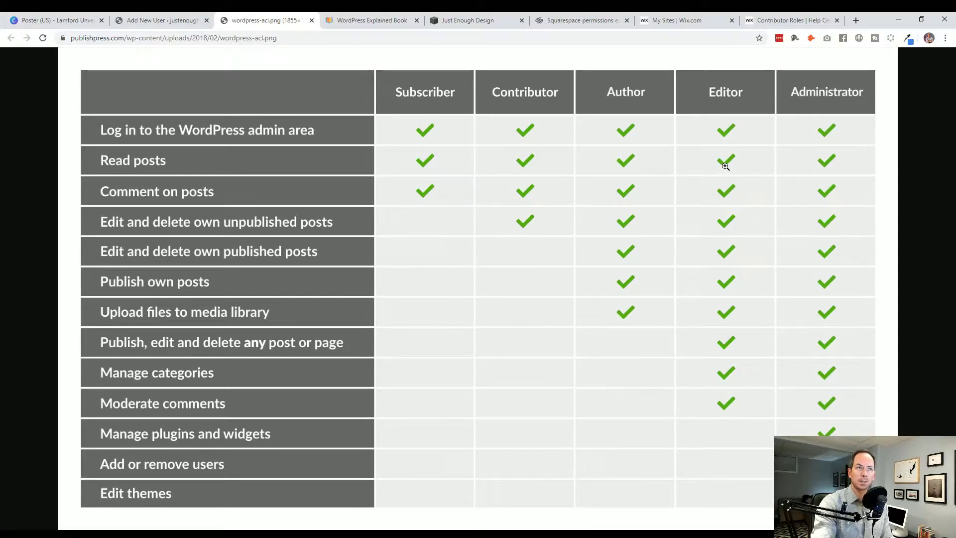
left_click(461, 24)
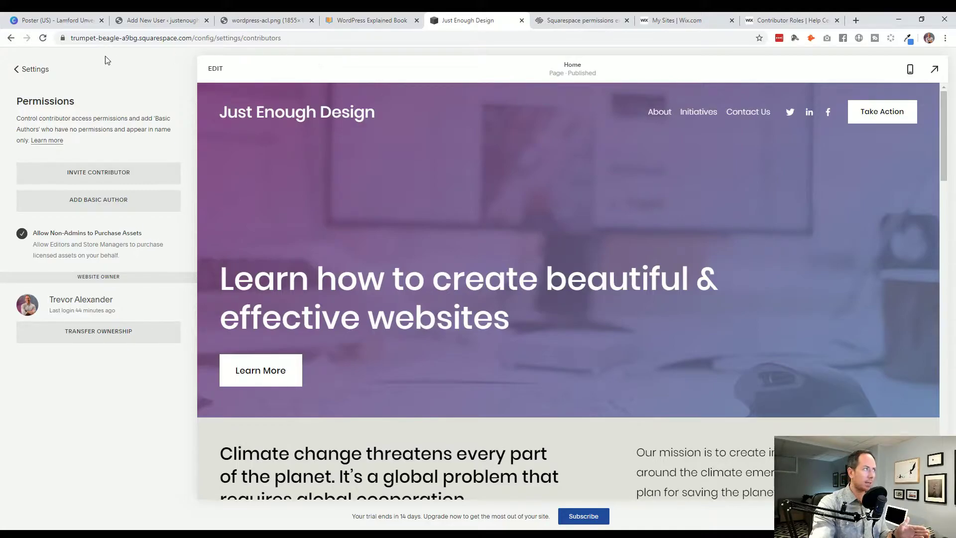
left_click(35, 69)
left_click(33, 69)
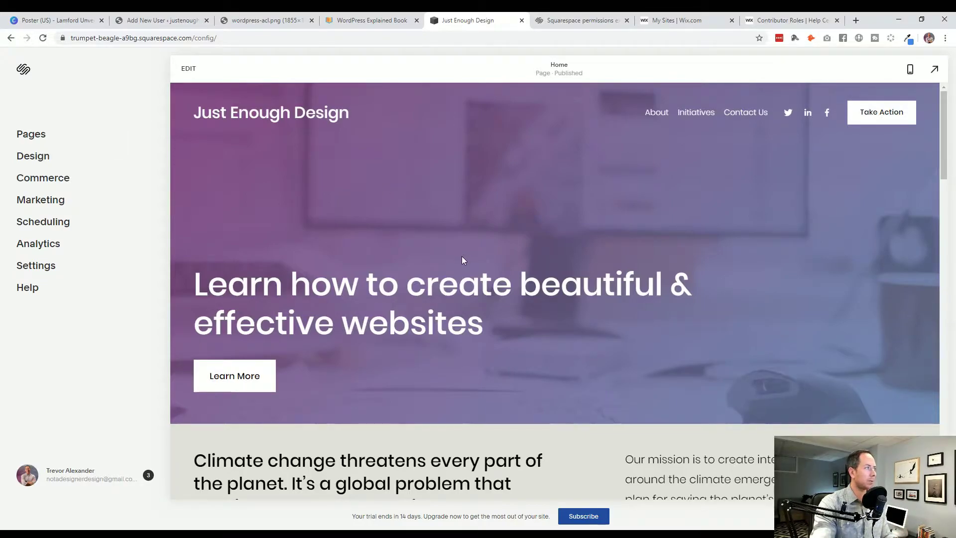
left_click(187, 69)
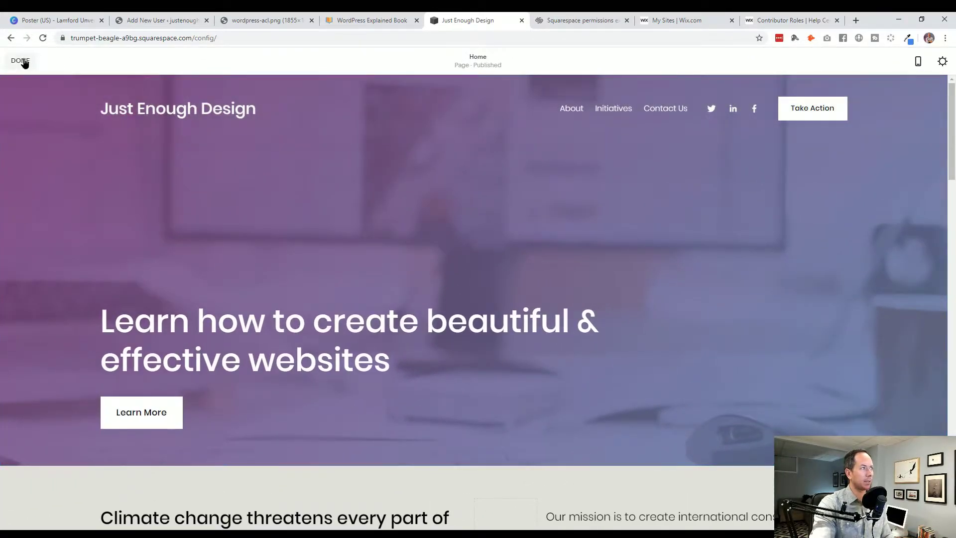
left_click(23, 61)
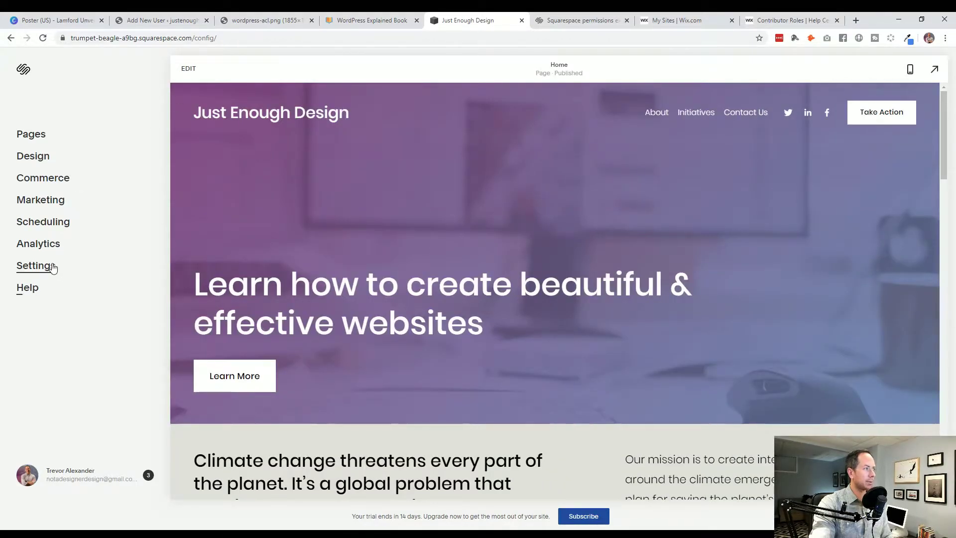
left_click(53, 268)
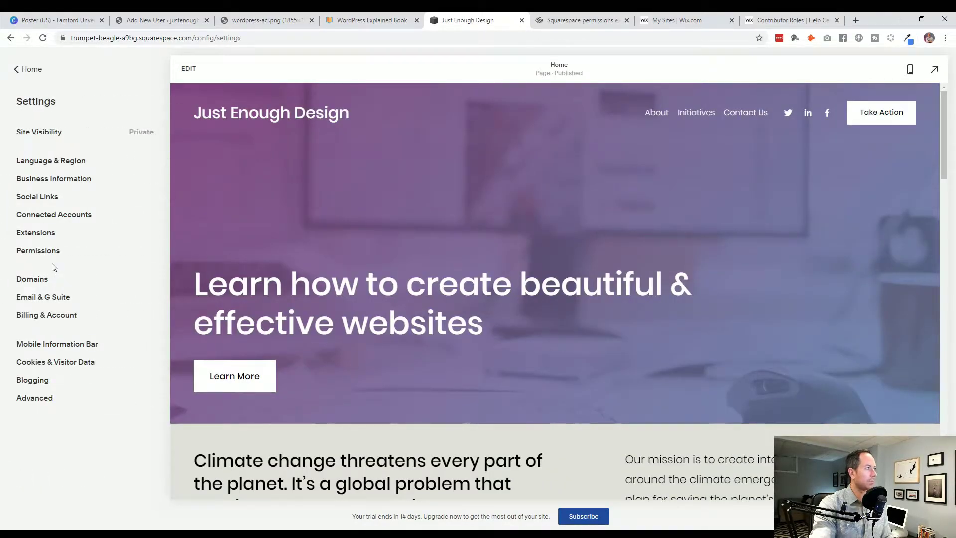
left_click(48, 253)
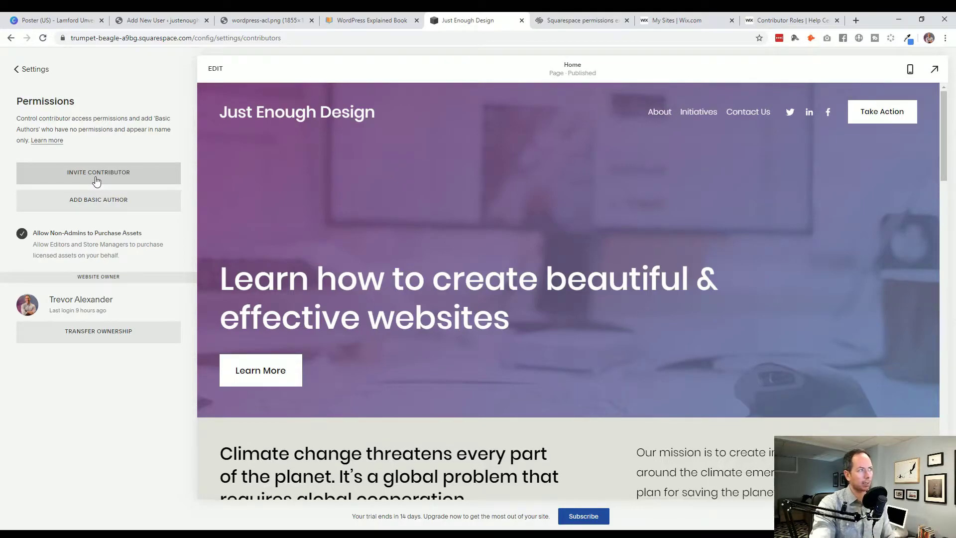
left_click(96, 204)
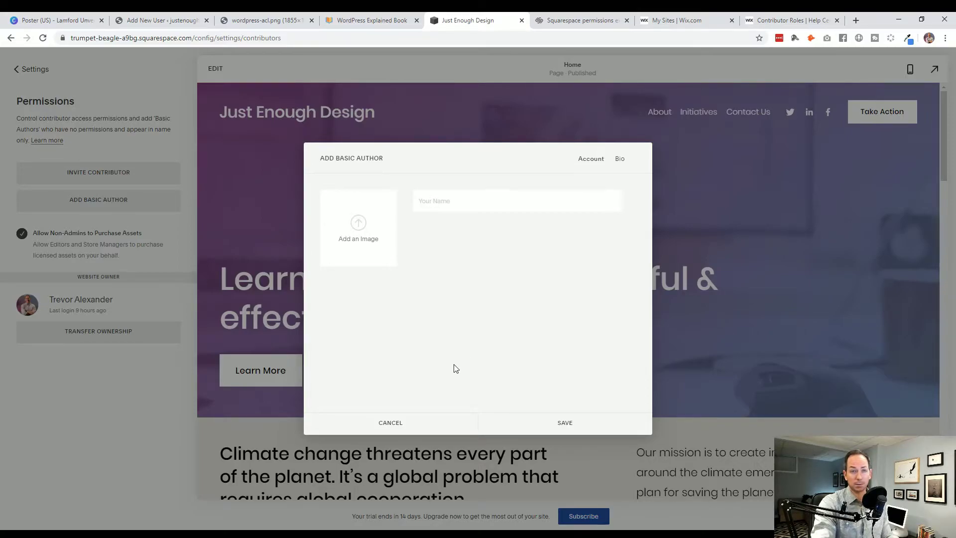
left_click(407, 427)
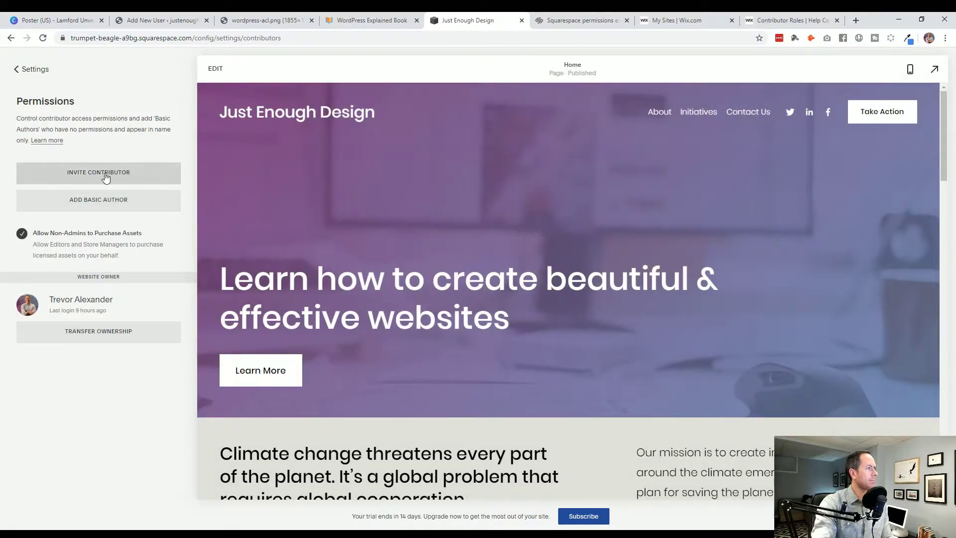
left_click(104, 173)
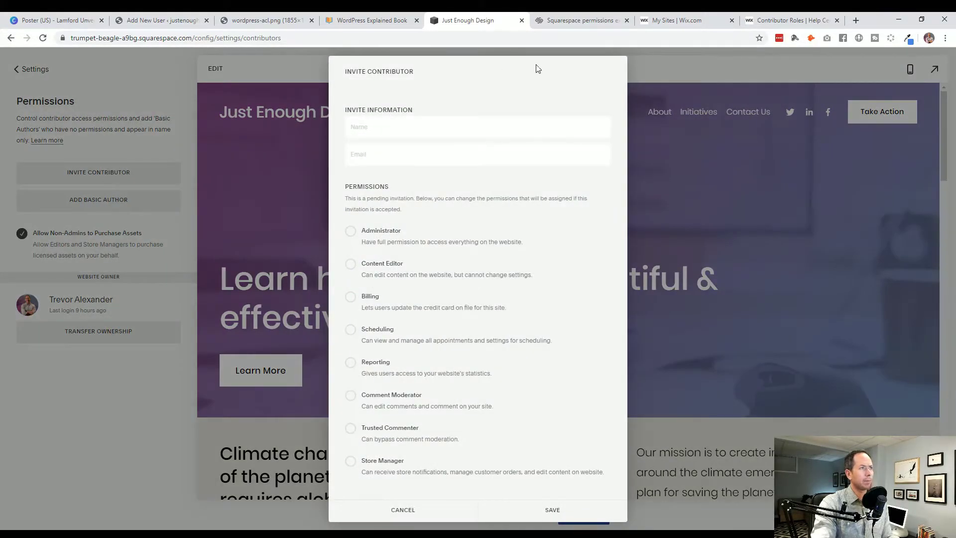
left_click(442, 512)
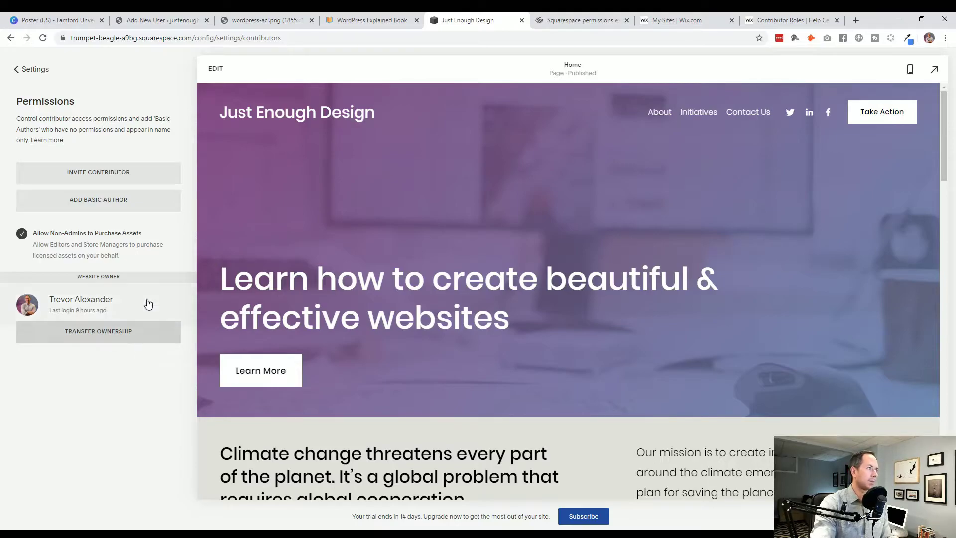
Step: Start a contributor invitation named 'New Person' and move to the email field
left_click(122, 174)
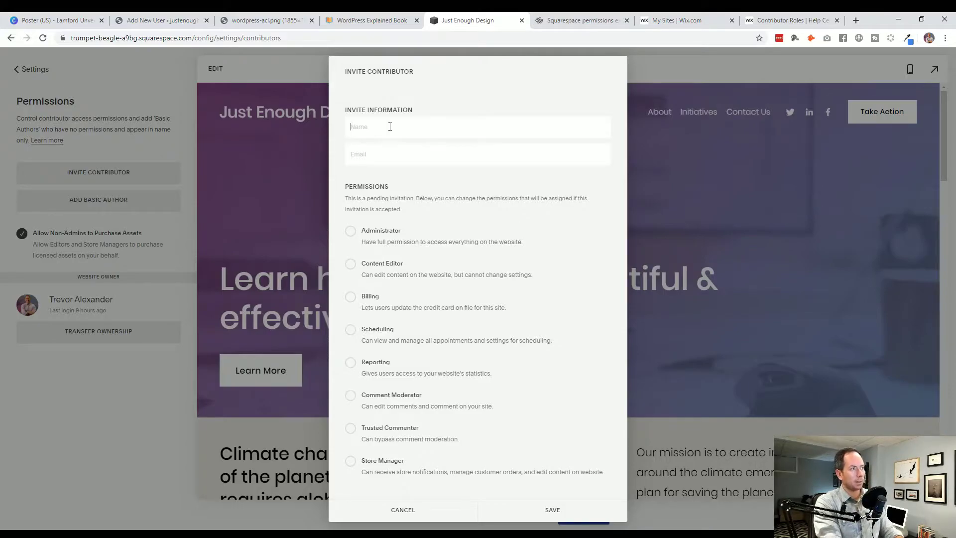
type("New Person")
key("Tab")
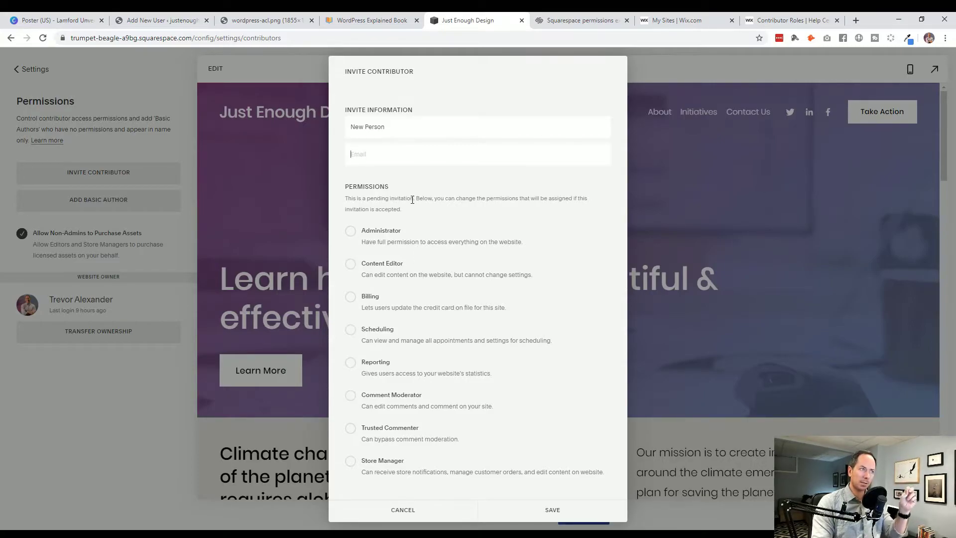
Step: Try the Content Editor, Billing and Store Manager permissions, leaving none ticked
left_click(351, 264)
left_click(350, 297)
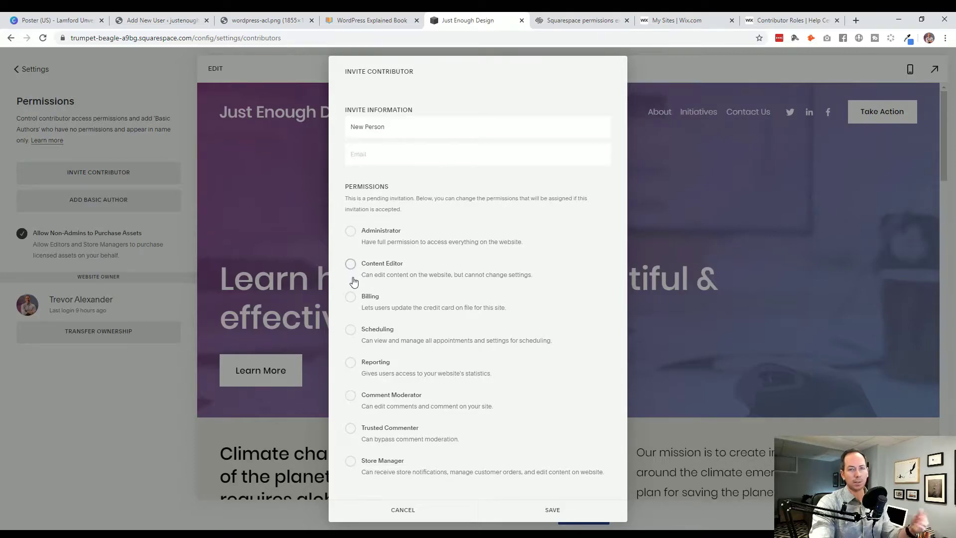
left_click(351, 462)
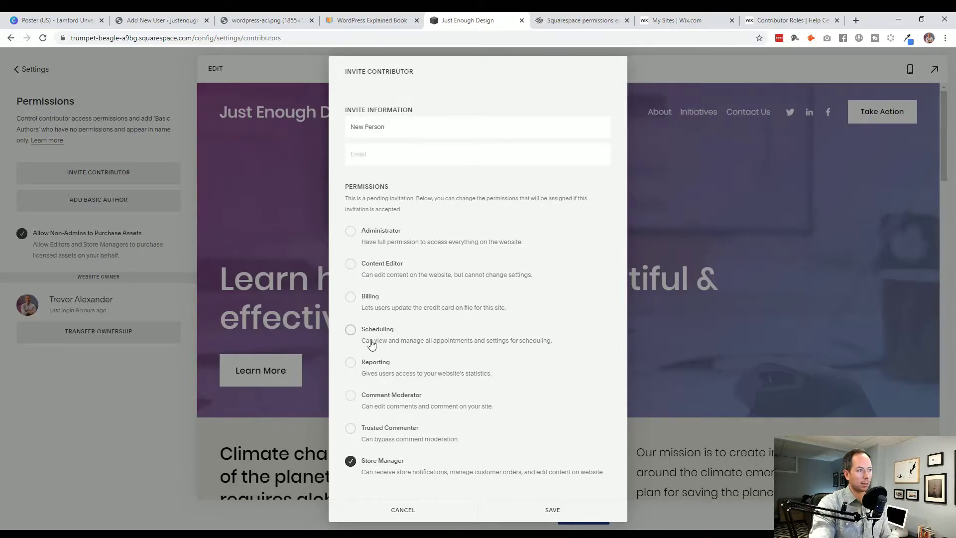
left_click(351, 298)
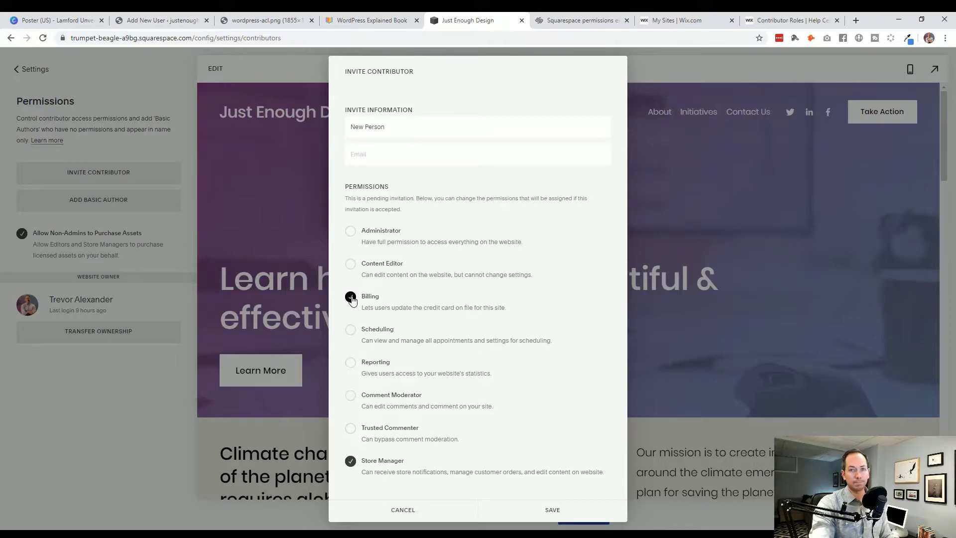
left_click(351, 298)
left_click(351, 462)
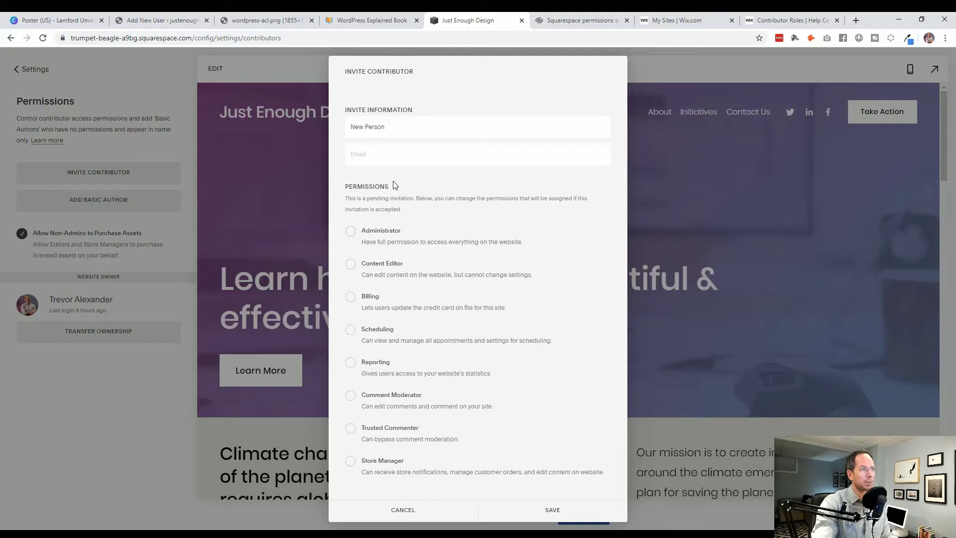
Step: Discard the draft invitation and start a fresh one from Settings > Permissions
left_click(404, 511)
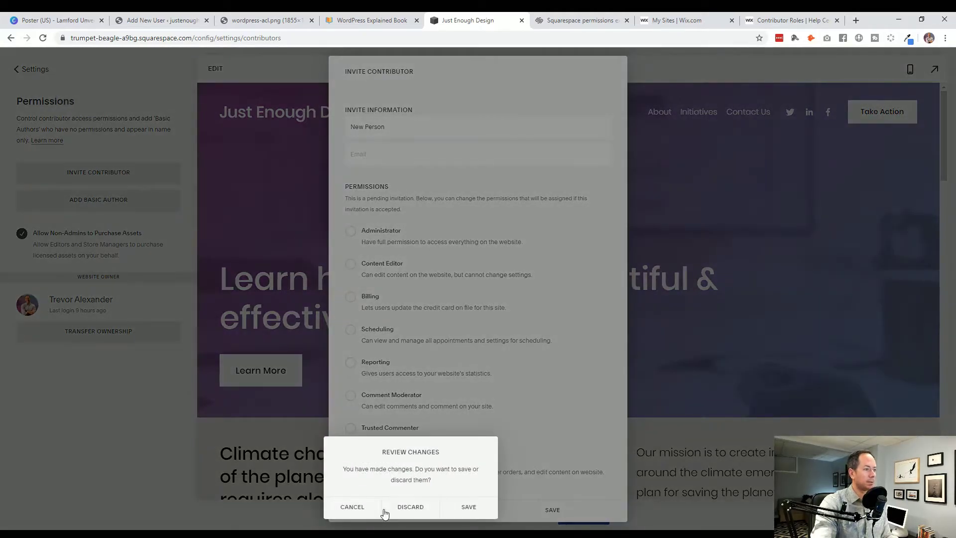
left_click(408, 506)
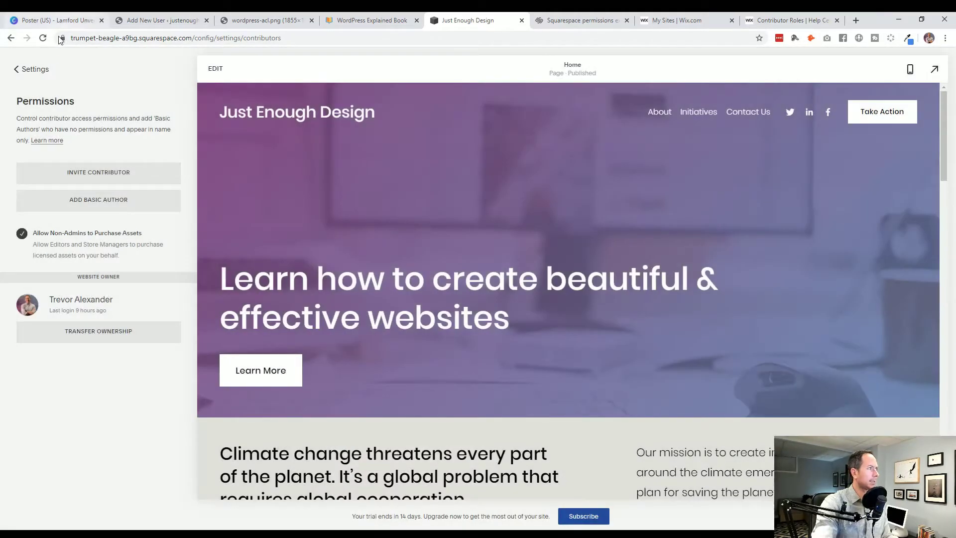
left_click(41, 75)
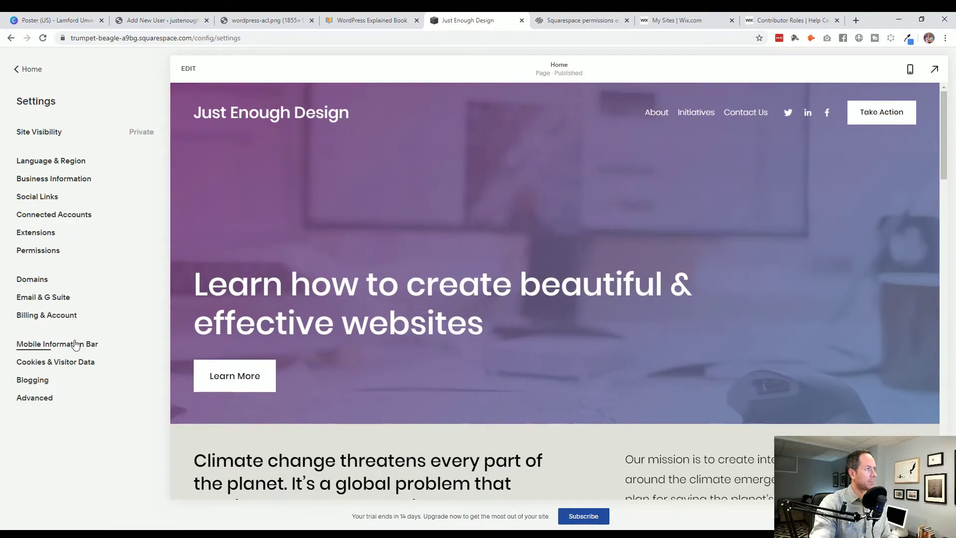
left_click(55, 252)
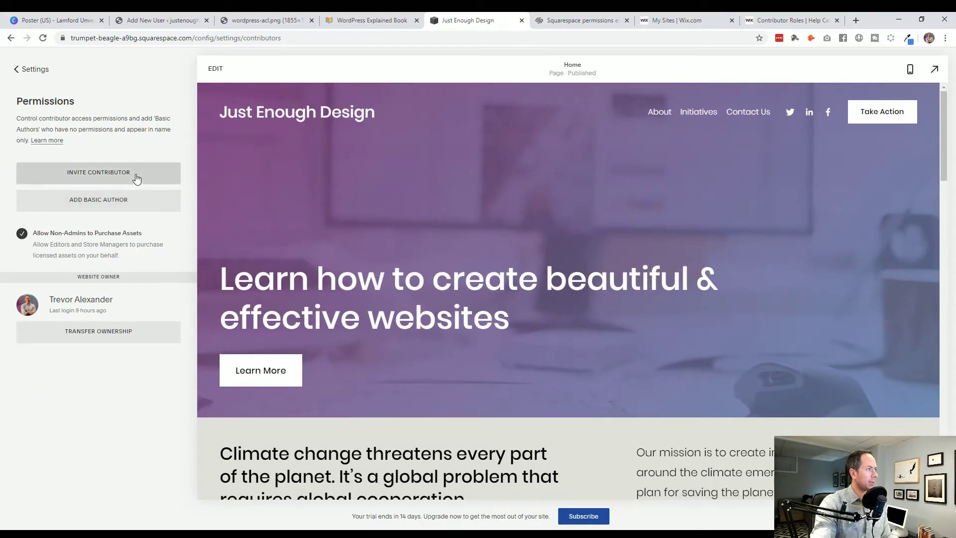
left_click(135, 174)
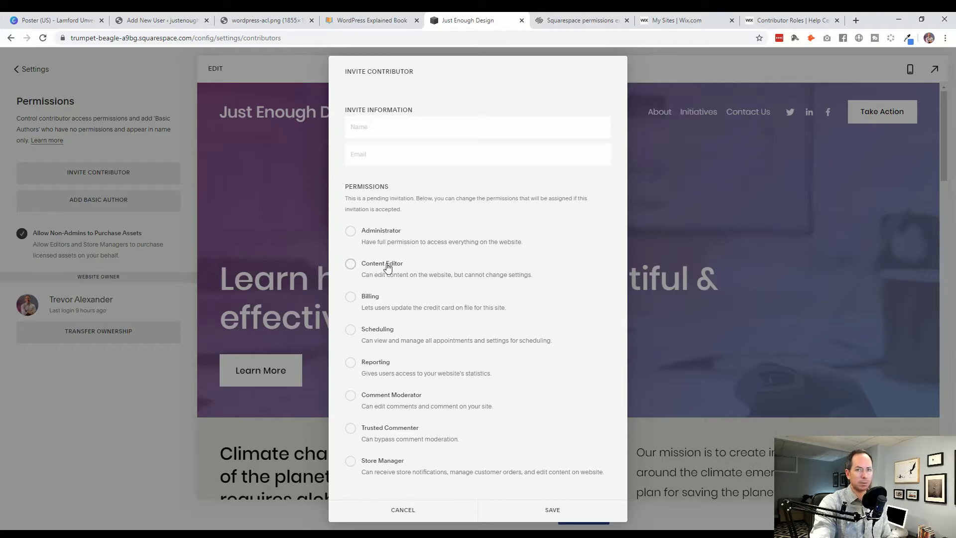
Step: Tick the Billing, Scheduling and Comment Moderator permissions
left_click(378, 303)
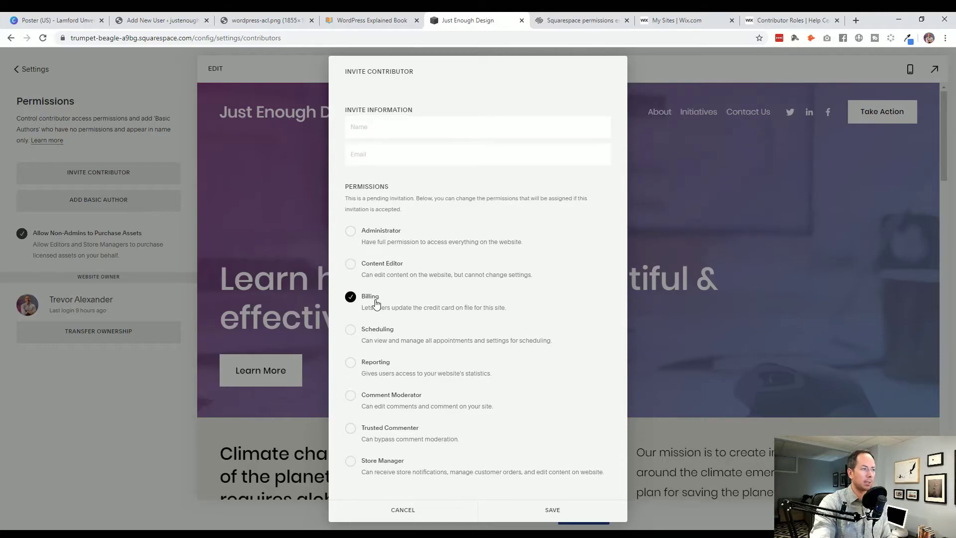
left_click(382, 336)
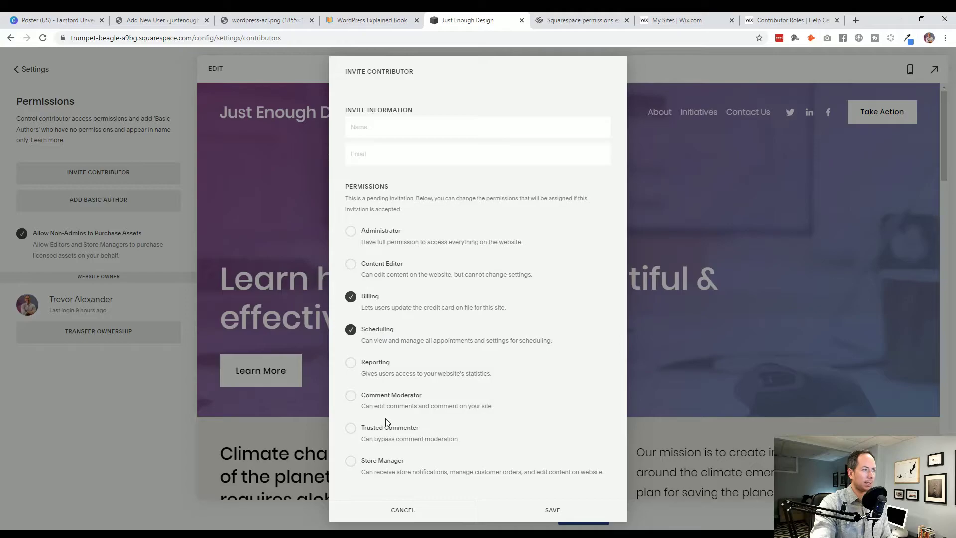
left_click(394, 401)
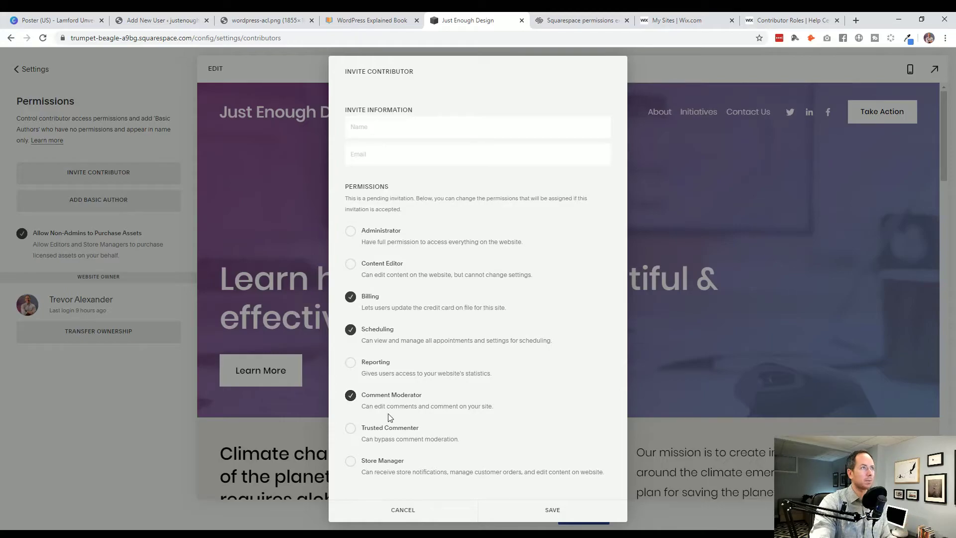
Step: Scroll the 'Squarespace permissions' help article to its Settings access comparison table
left_click(575, 22)
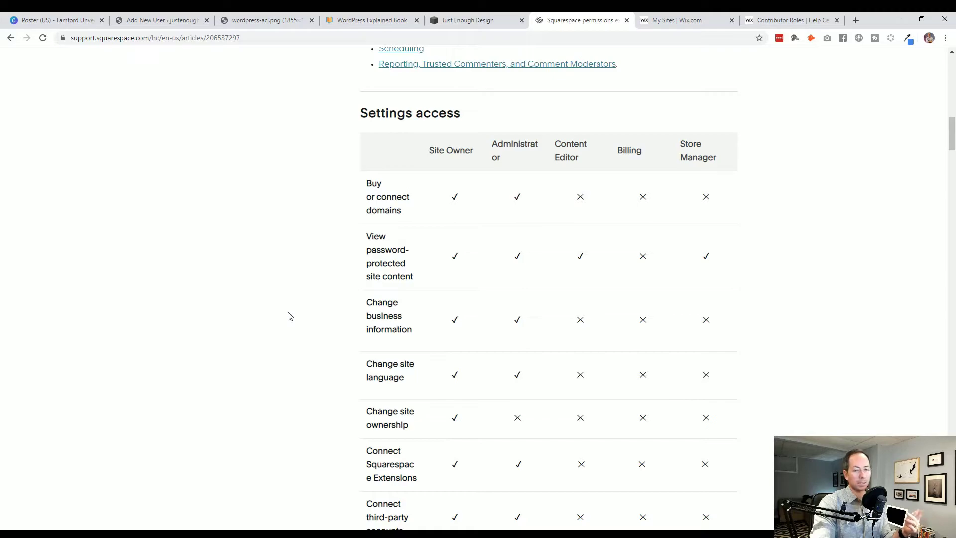
scroll(371, 315, "up", 1)
scroll(358, 317, "down", 1)
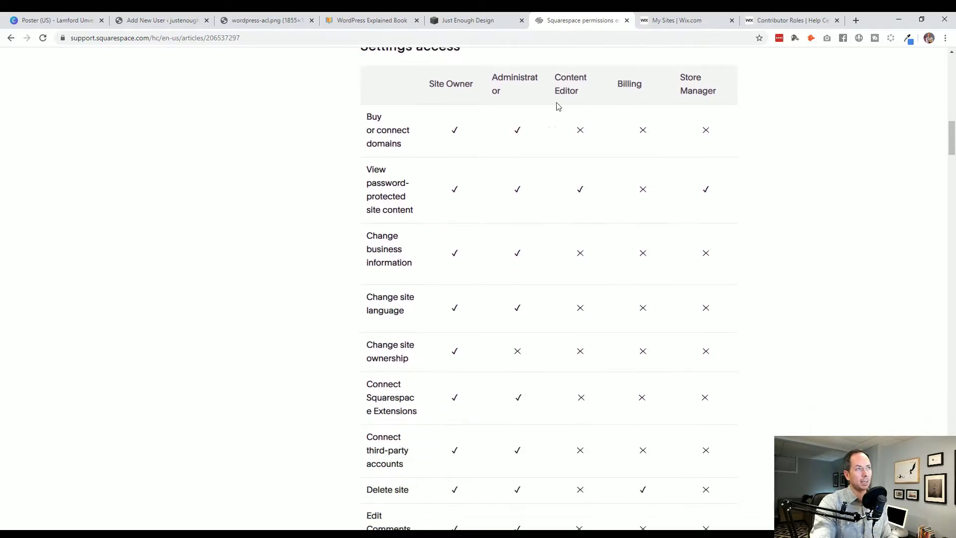
scroll(361, 234, "down", 9)
scroll(361, 235, "down", 3)
scroll(361, 235, "up", 12)
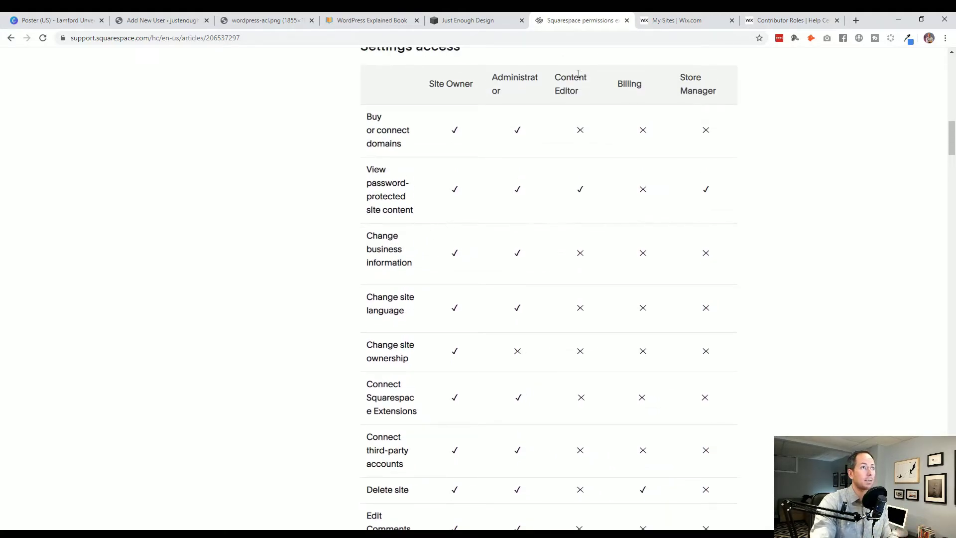
Step: Open the Just Enough Design dashboard in Wix and go to Settings > Roles & Permissions
left_click(686, 22)
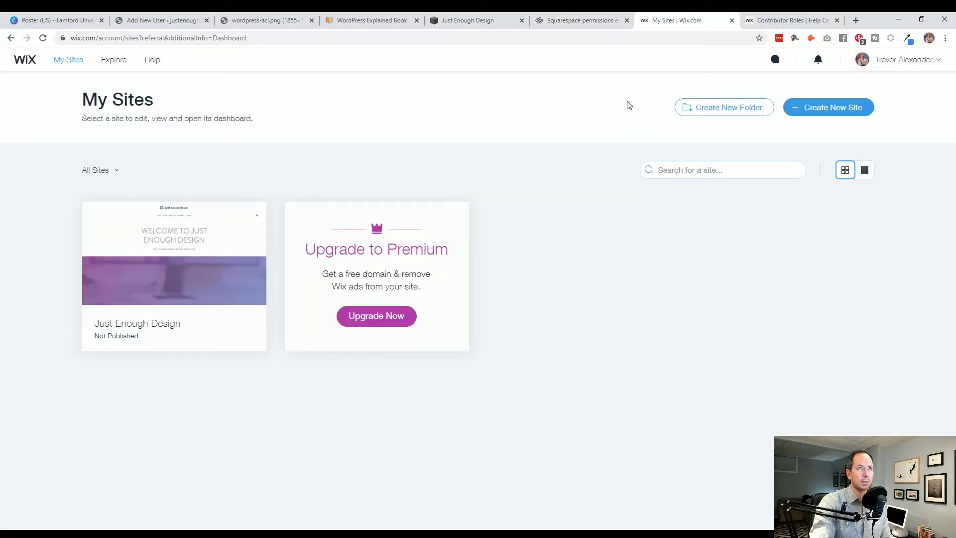
mouse_move(186, 222)
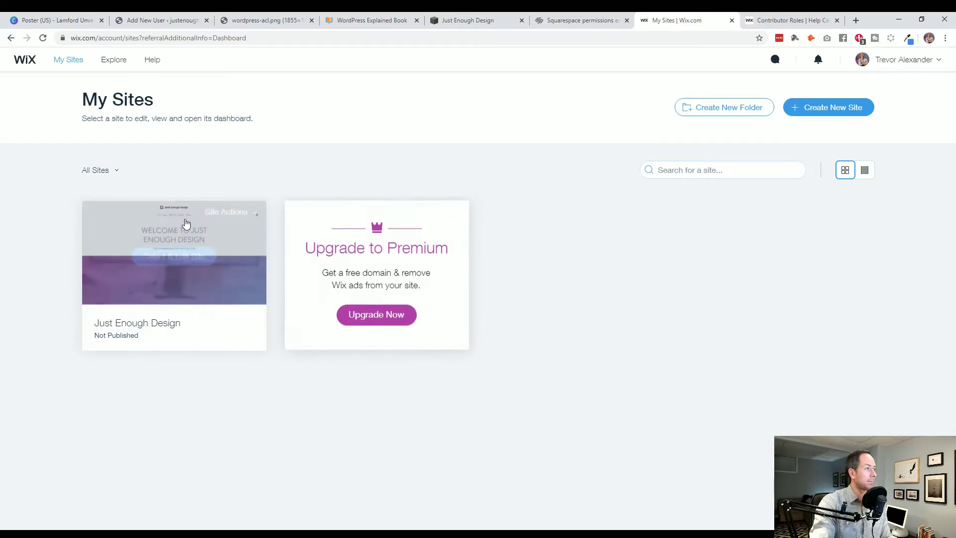
left_click(168, 254)
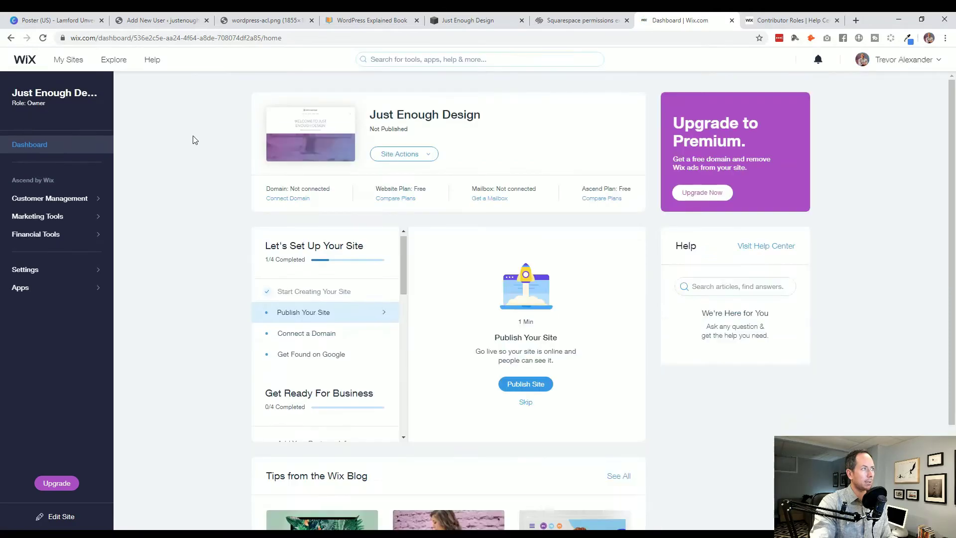
left_click(70, 60)
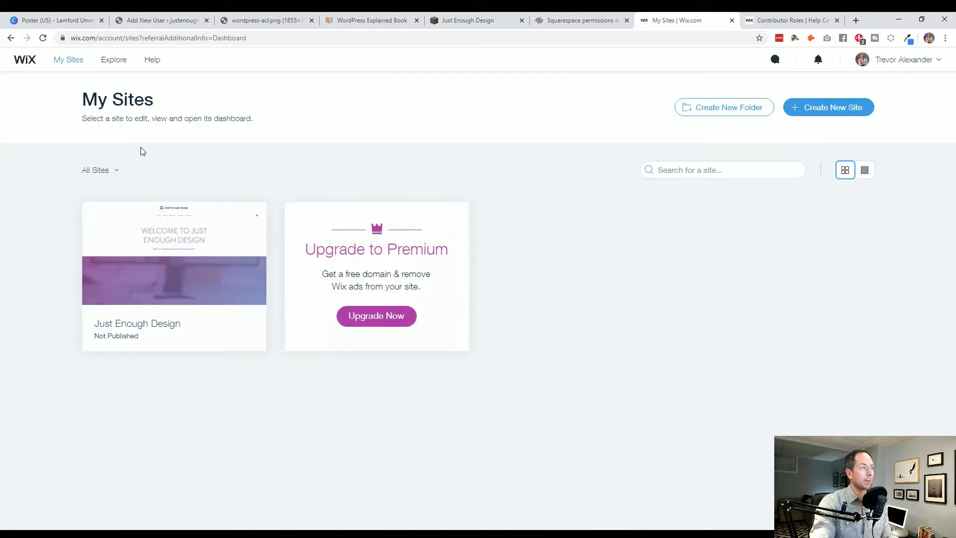
mouse_move(139, 227)
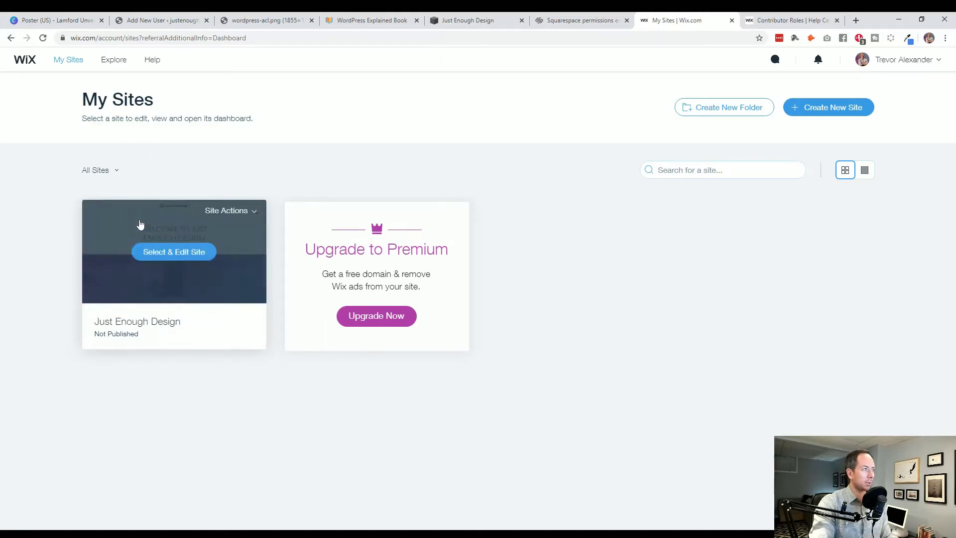
left_click(176, 252)
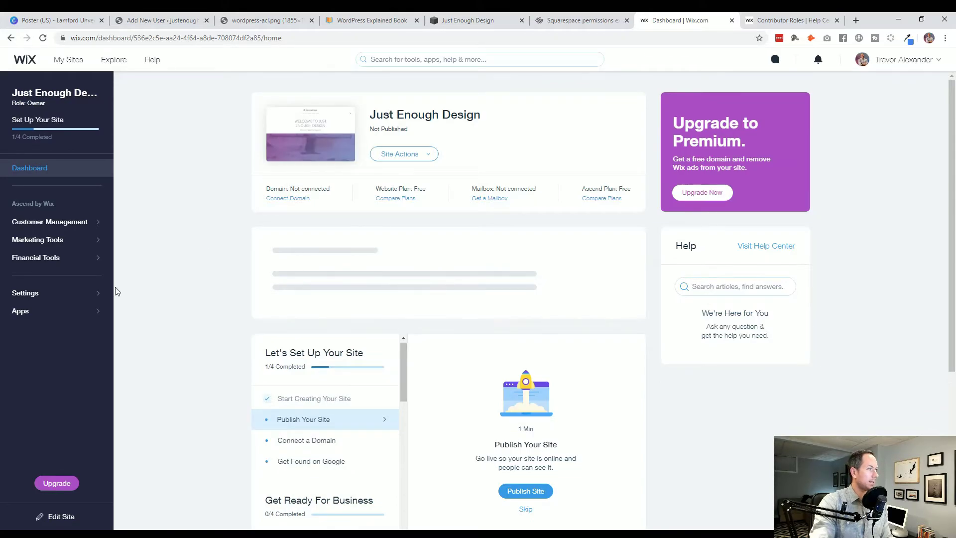
left_click(63, 297)
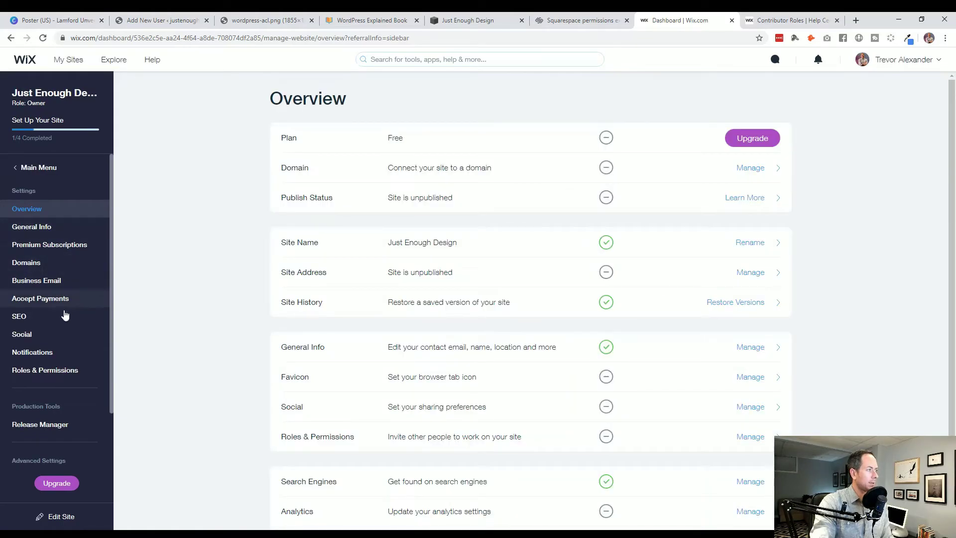
left_click(72, 374)
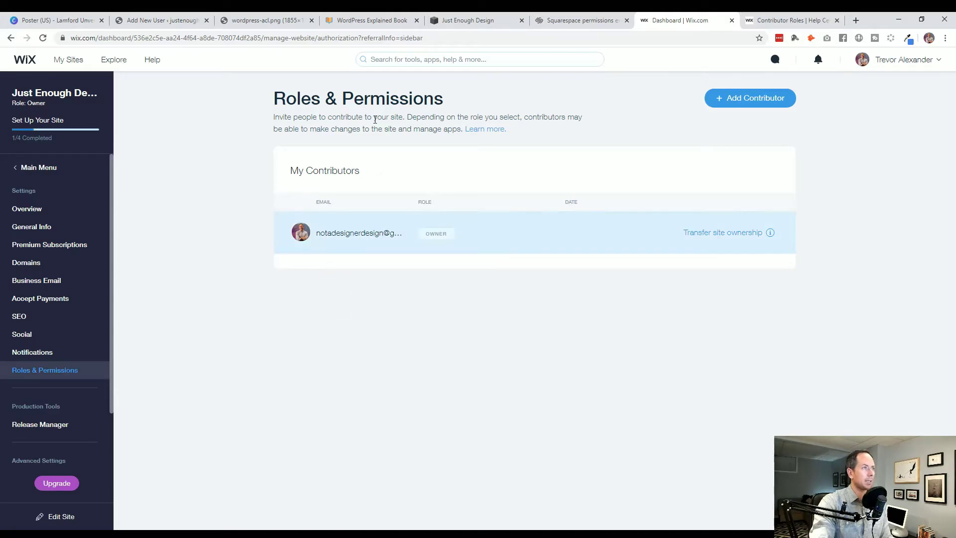
Step: Start an Add Contributor invitation, trying Back Office and Website Manager before settling on Admin
left_click(735, 99)
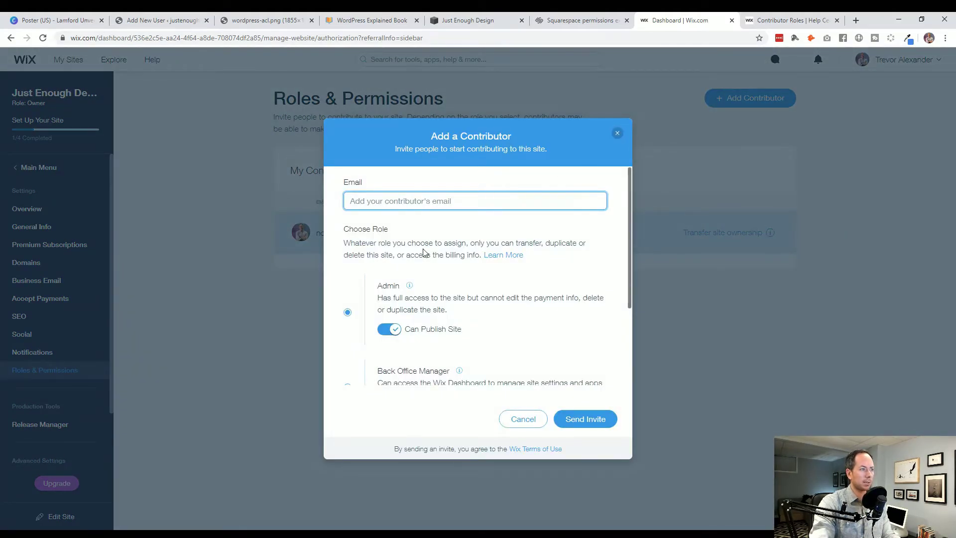
scroll(423, 253, "down", 1)
left_click(348, 324)
left_click(350, 269)
scroll(352, 282, "down", 1)
left_click(348, 345)
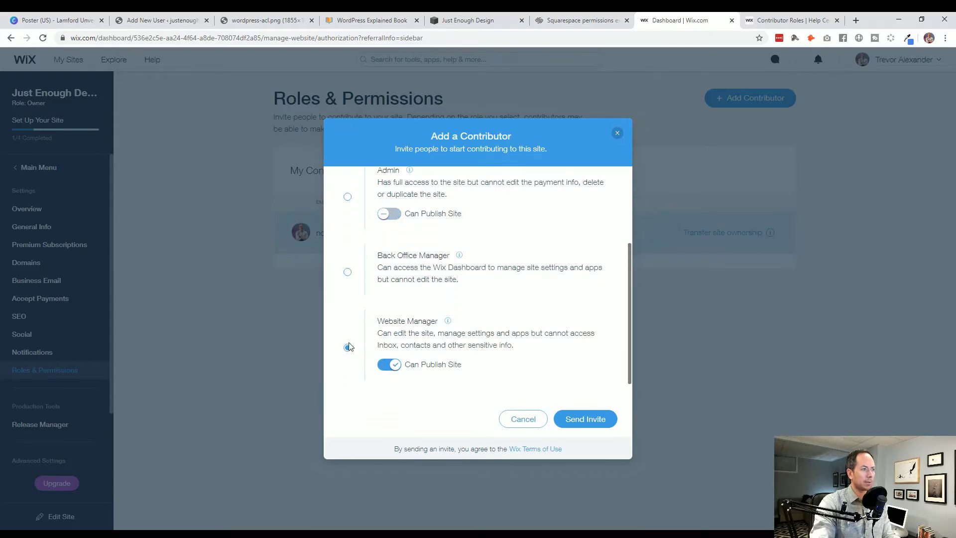
left_click(347, 272)
left_click(347, 197)
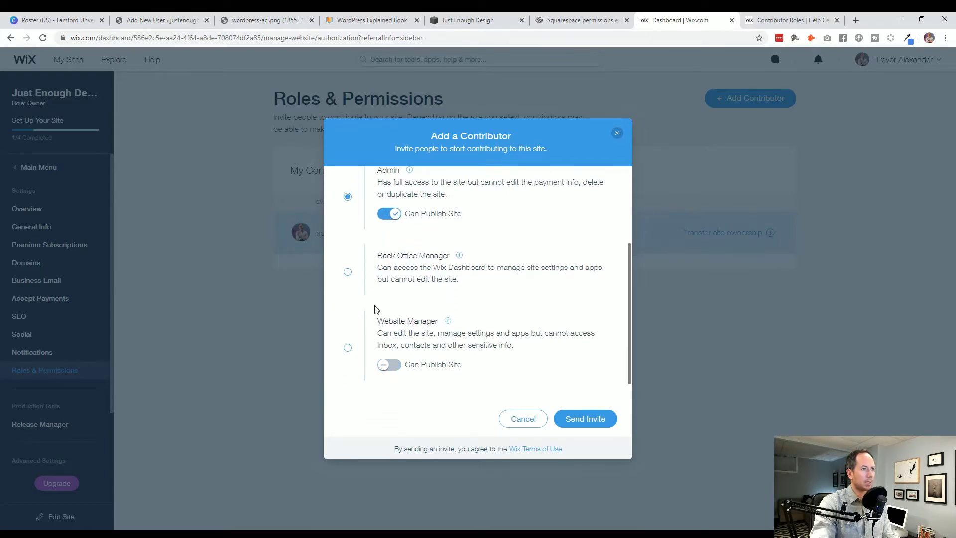
scroll(363, 335, "up", 2)
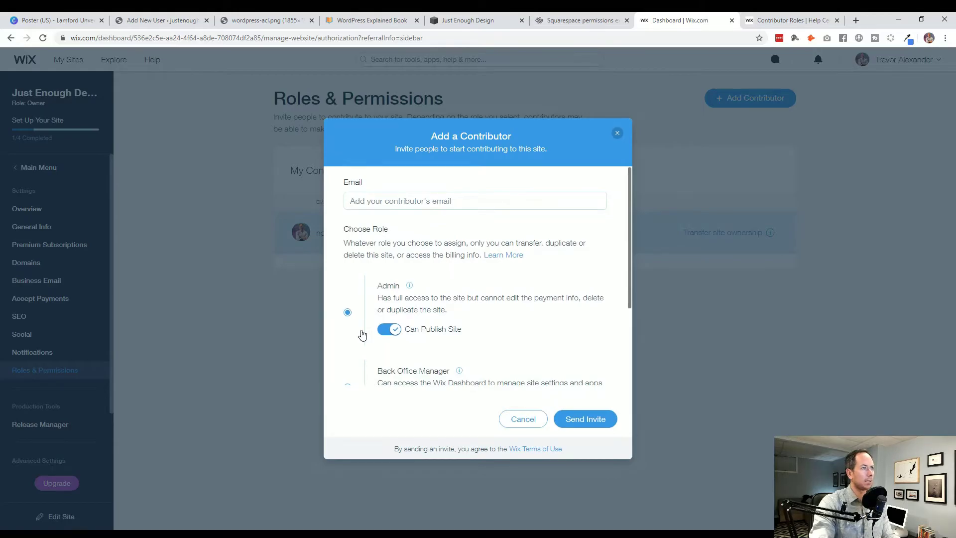
Step: Turn off Can Publish Site for the Admin contributor invitation
left_click(386, 199)
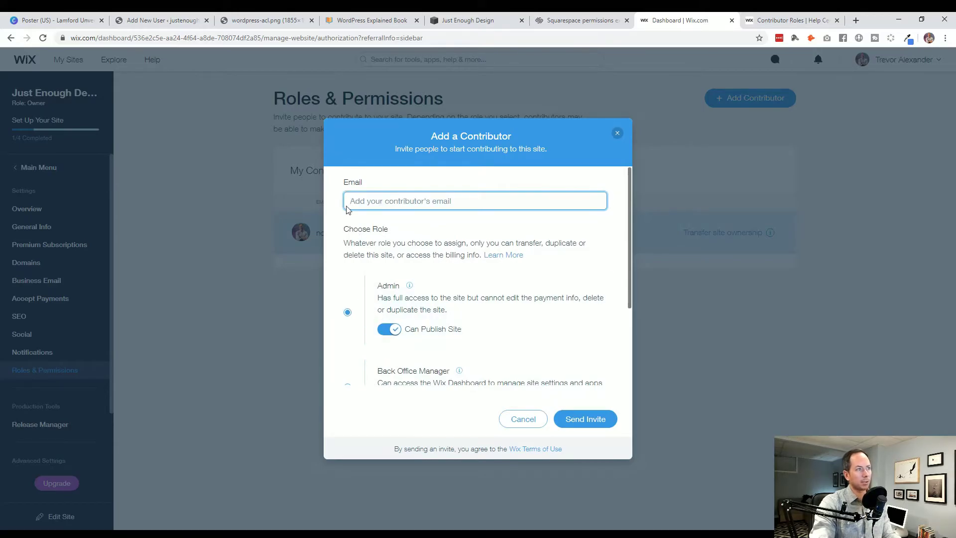
scroll(507, 246, "down", 1)
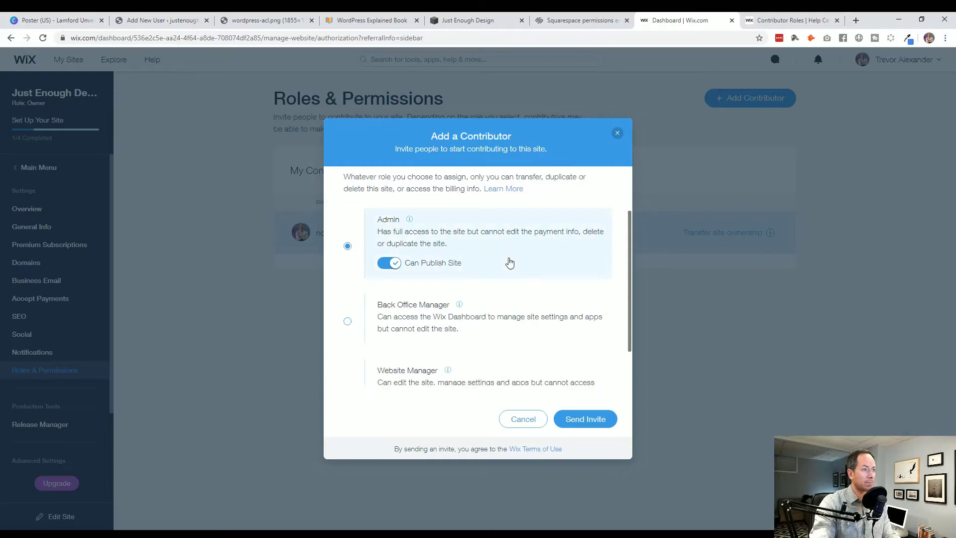
left_click(389, 264)
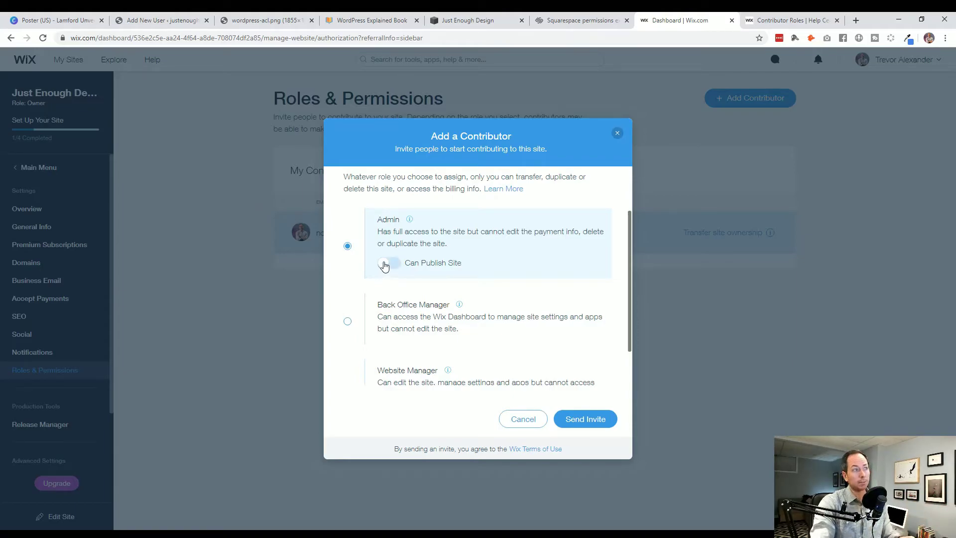
left_click(386, 264)
left_click(389, 267)
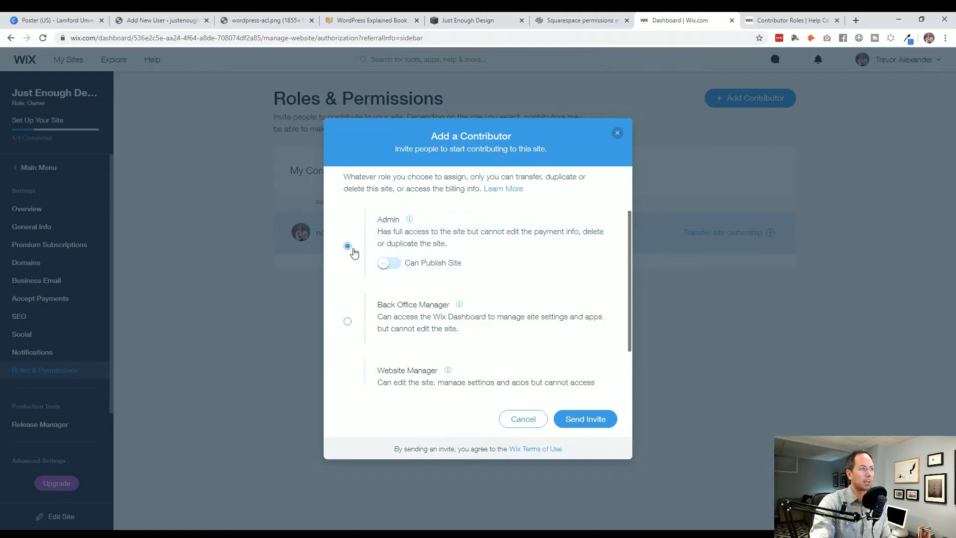
scroll(345, 306, "down", 1)
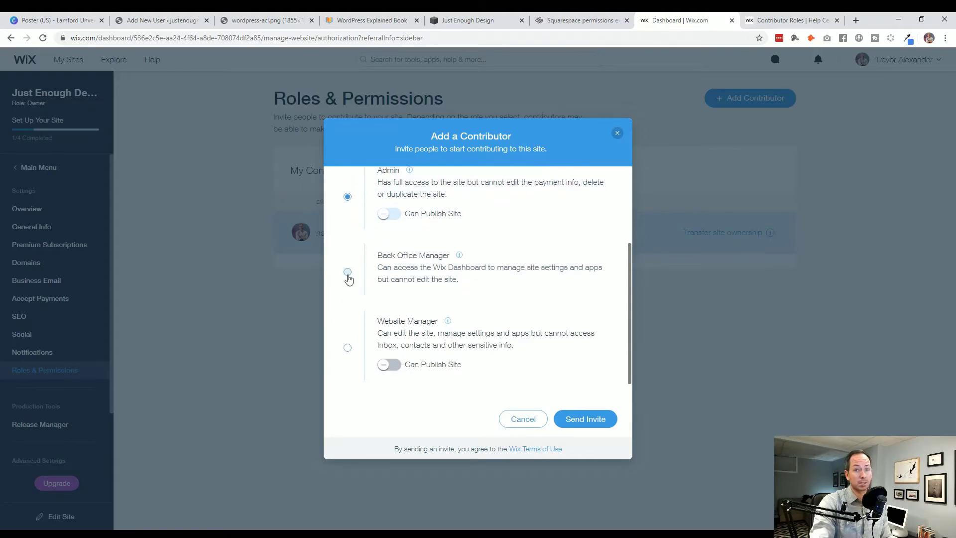
Step: Give the pending Wix invite the Website Manager role with Can Publish Site switched off
left_click(348, 348)
left_click(348, 272)
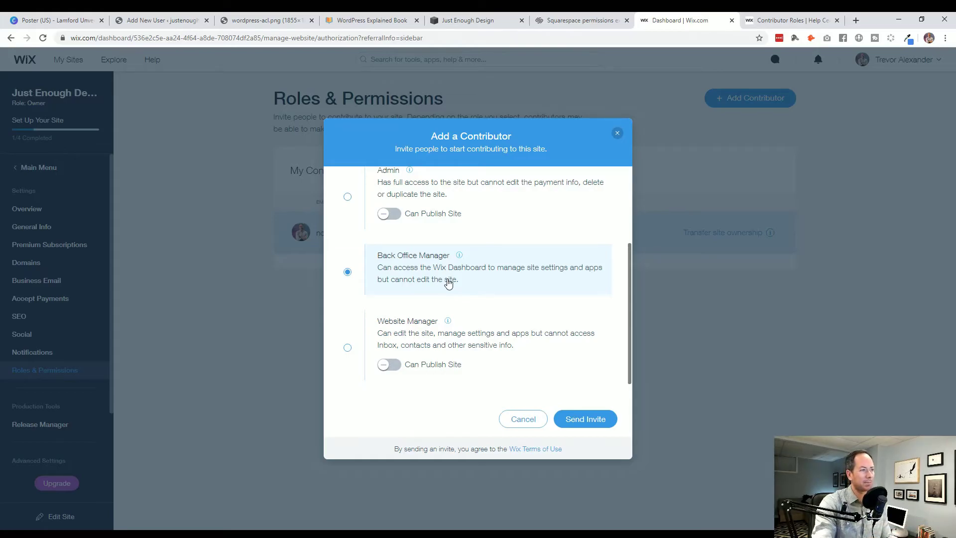
left_click(348, 348)
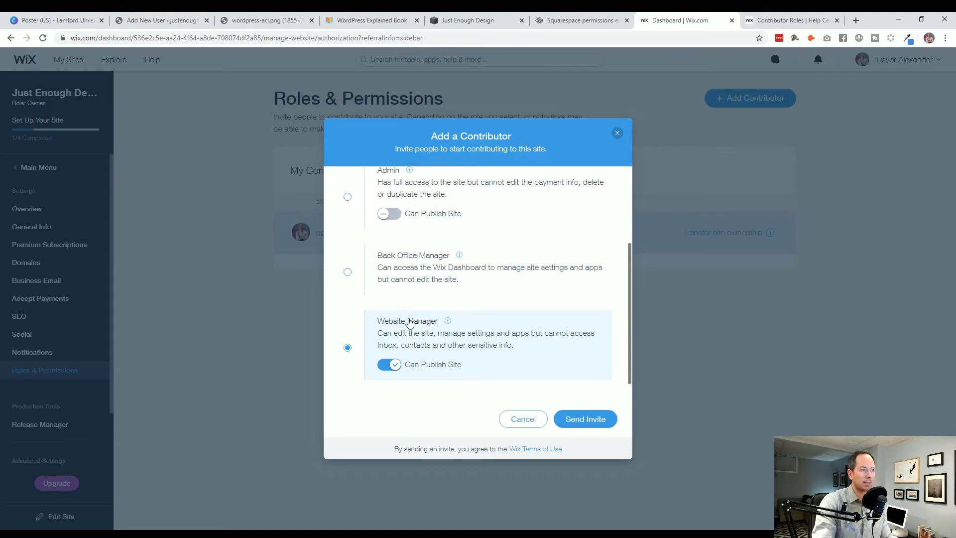
scroll(391, 213, "up", 2)
scroll(391, 249, "down", 2)
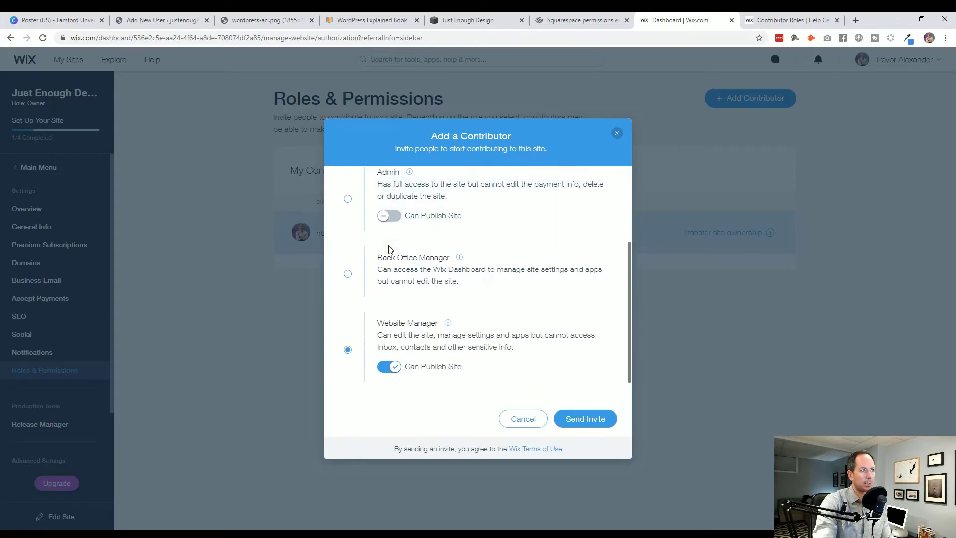
left_click(394, 365)
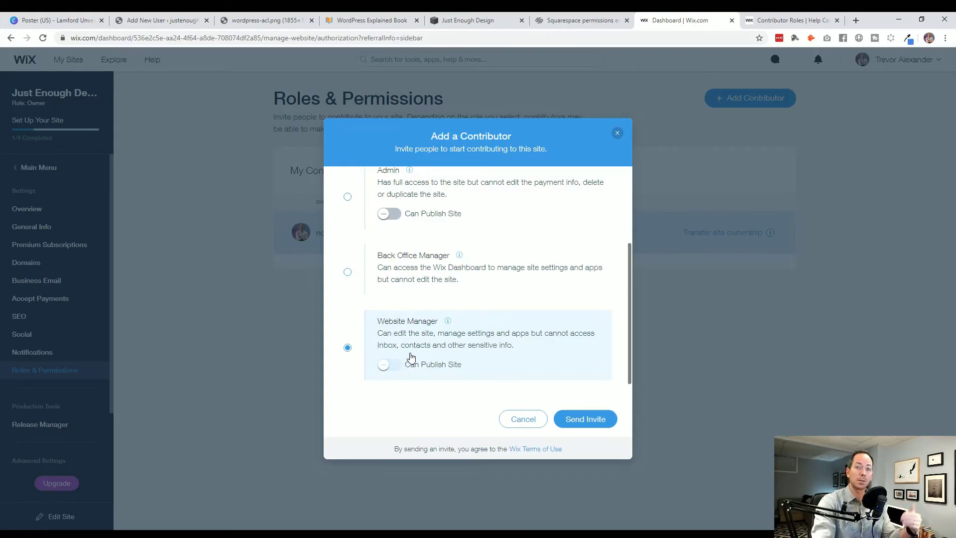
scroll(406, 358, "up", 3)
scroll(407, 358, "down", 3)
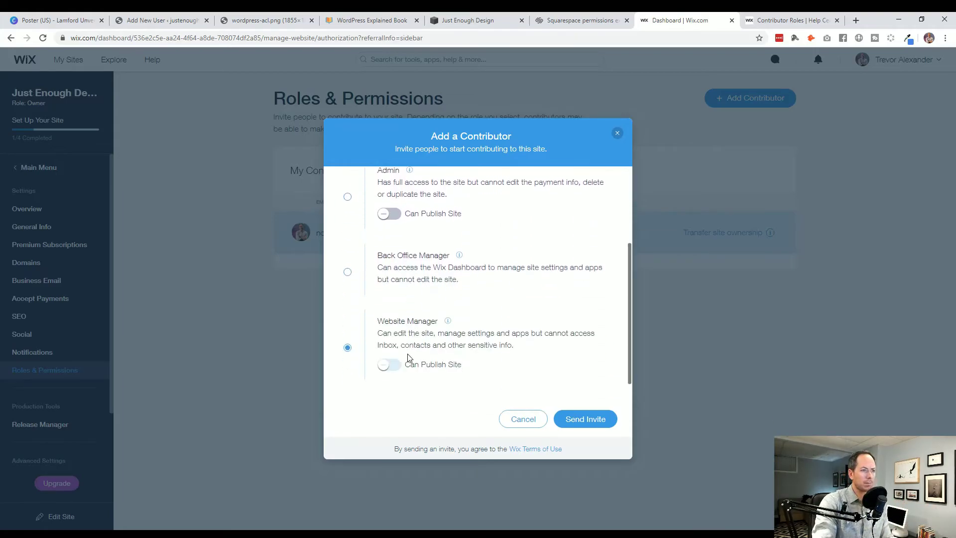
scroll(417, 348, "up", 3)
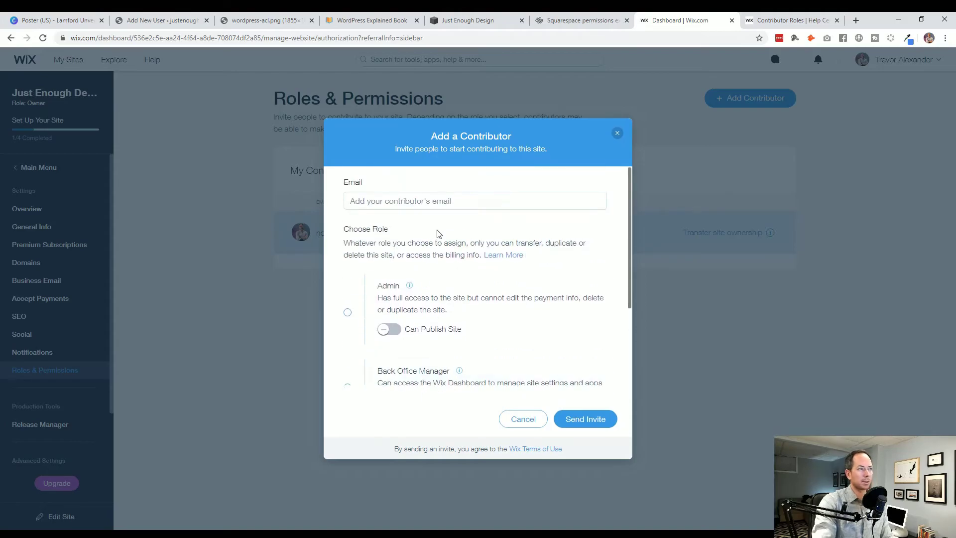
Step: Cancel the contributor invitation and return to the site's main dashboard
left_click(523, 421)
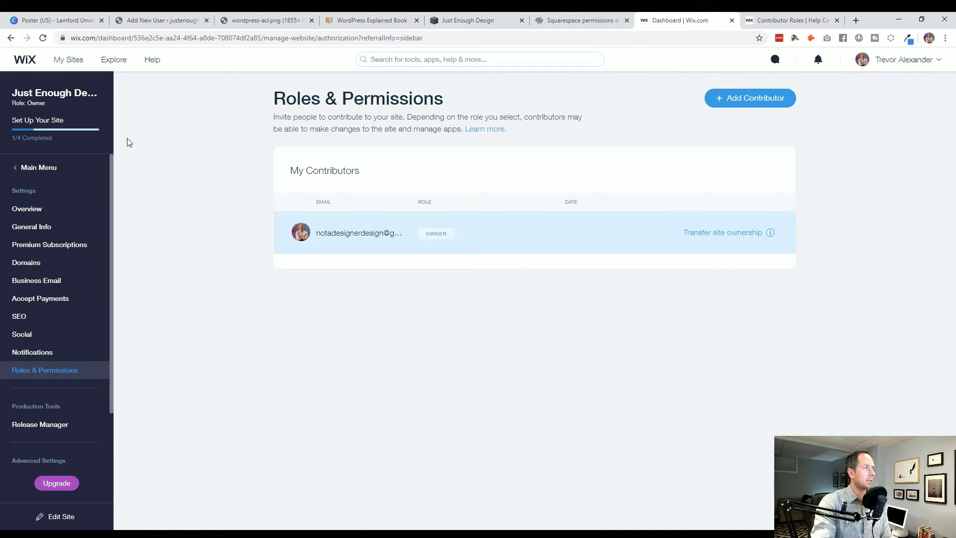
left_click(30, 210)
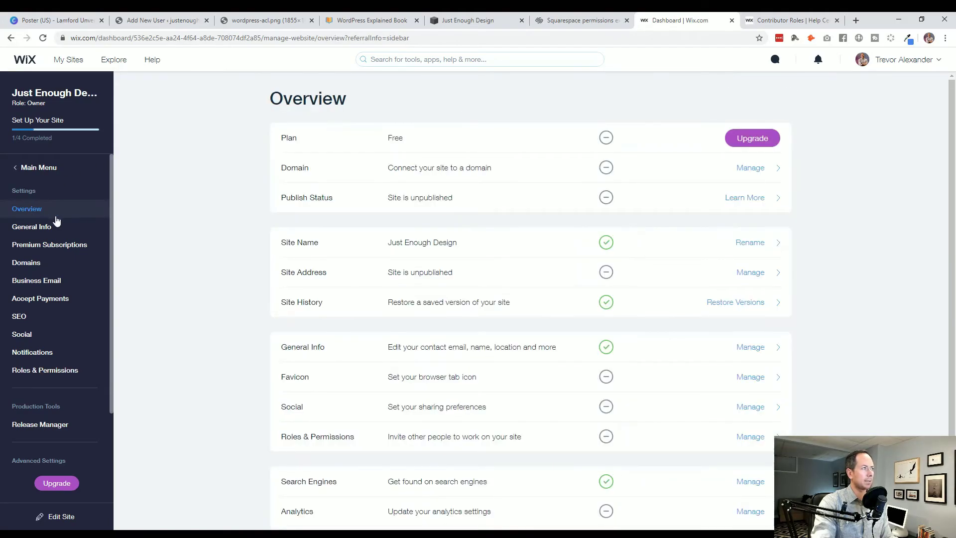
left_click(42, 168)
left_click(43, 172)
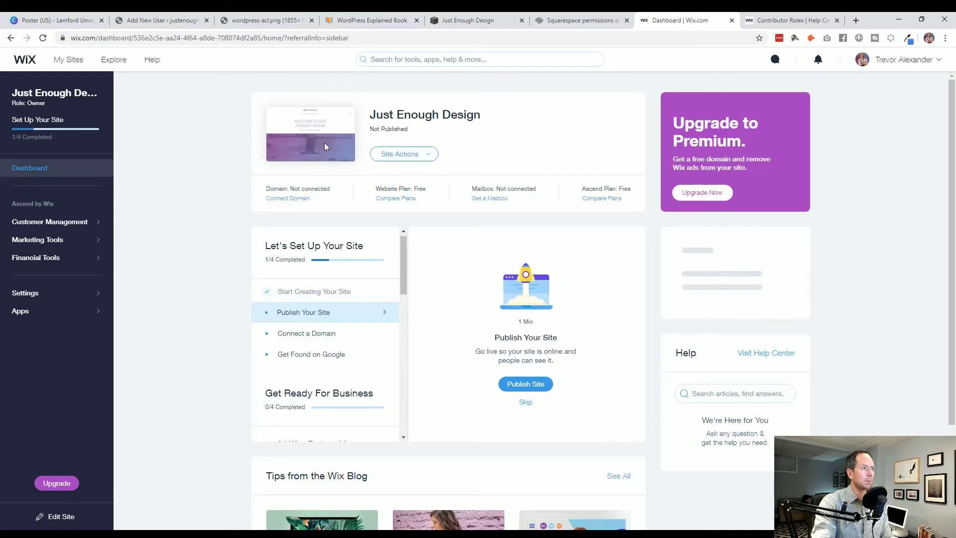
Step: Open the site in the editor via Site Actions > Edit Site, then reach Settings > Roles & Permissions
left_click(403, 154)
left_click(398, 175)
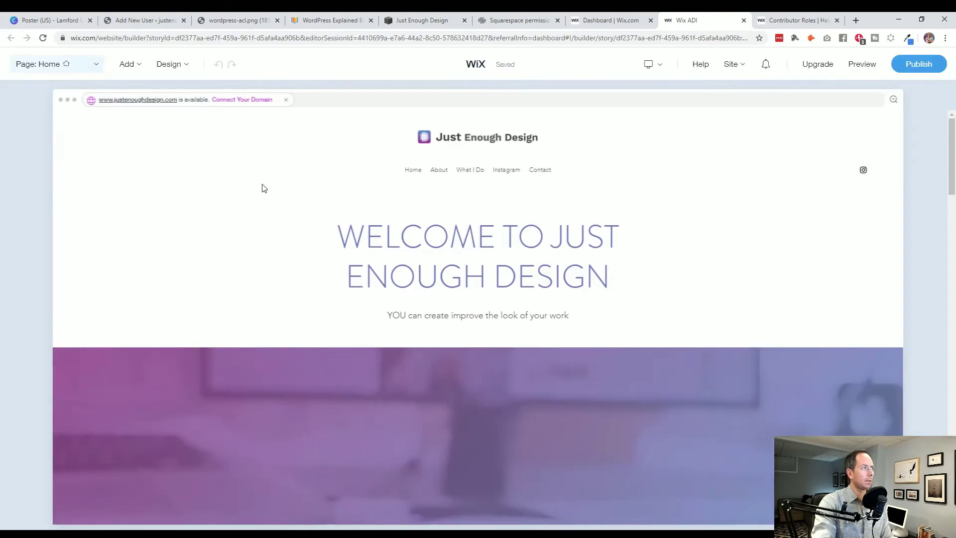
mouse_move(732, 64)
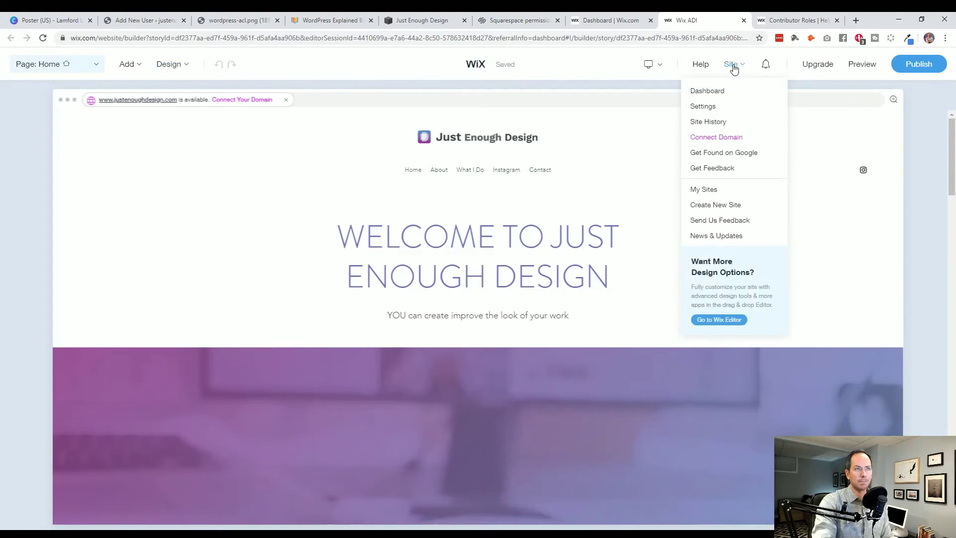
left_click(715, 109)
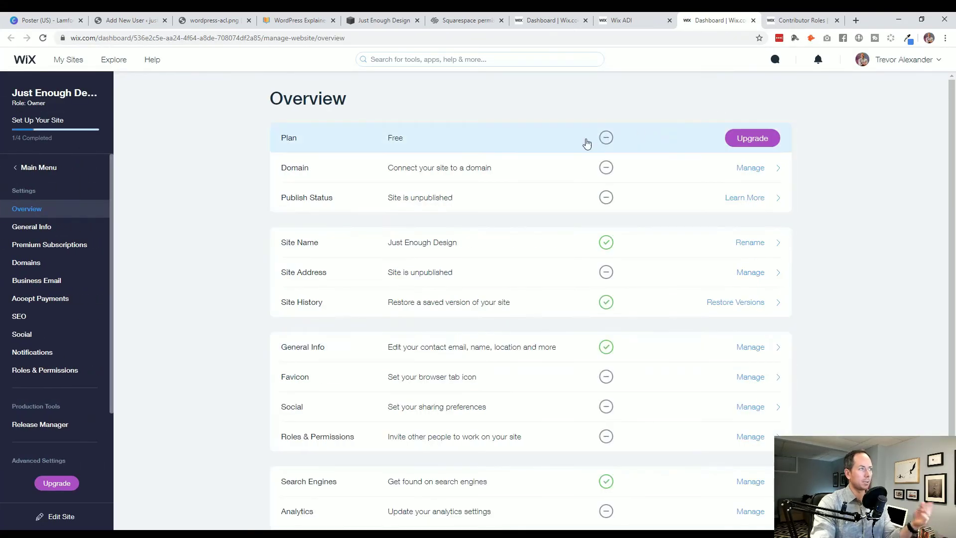
left_click(67, 370)
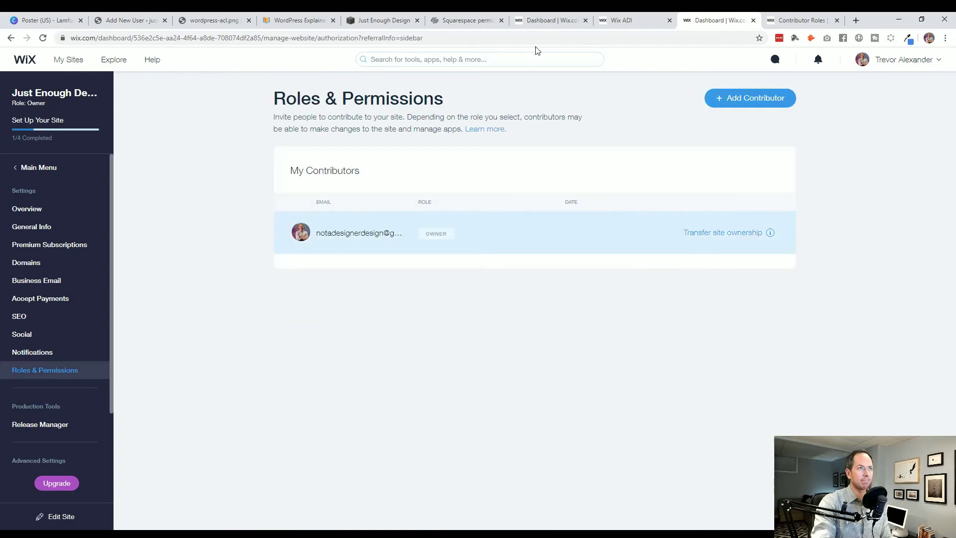
Step: Switch to the Contributor Roles Help Center tab showing the role comparison table
left_click(799, 21)
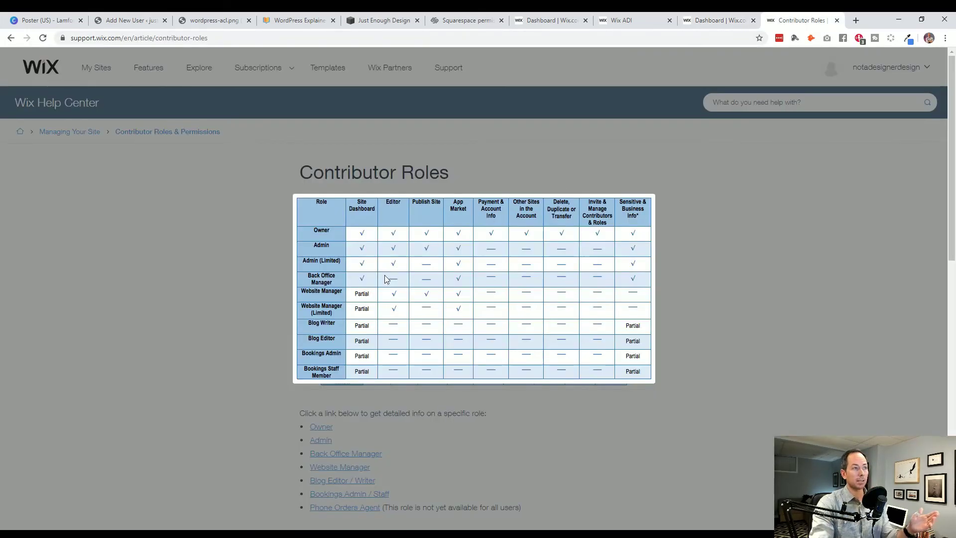